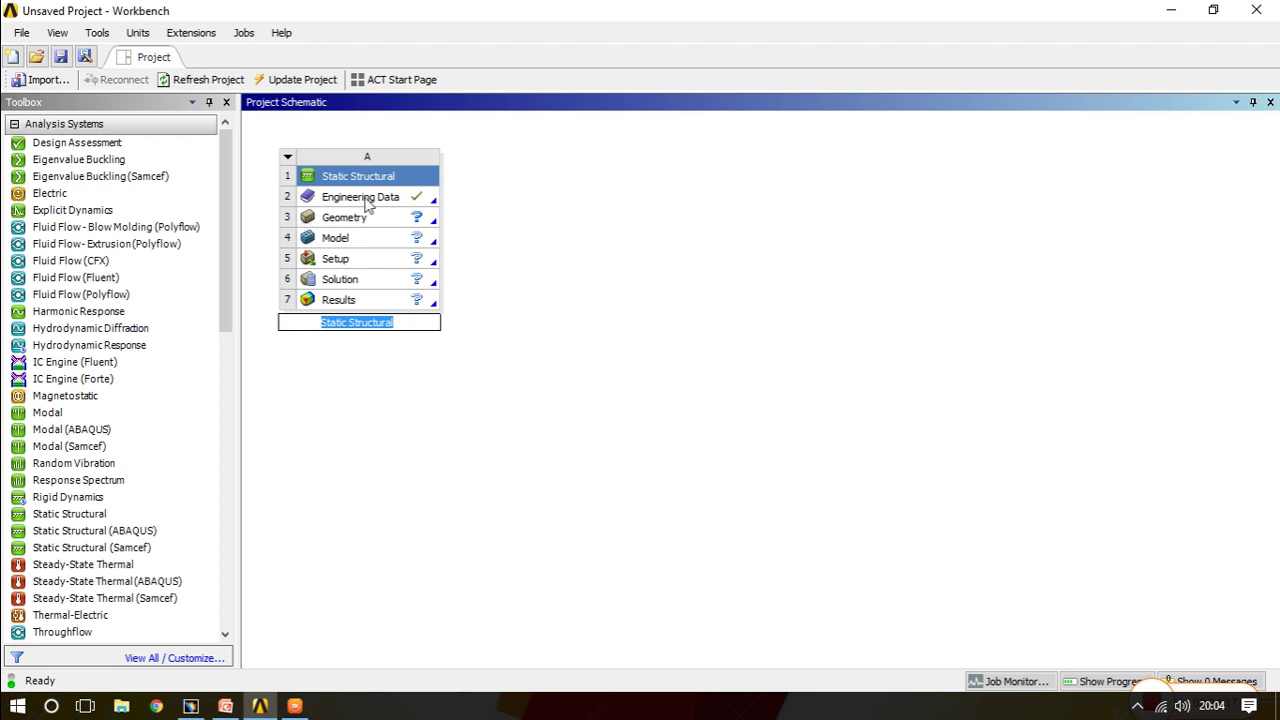
Step: In Engineering Data, create the material 'Cr-v steel SAE6150' and add Isotropic Elasticity to it
double_click(365, 199)
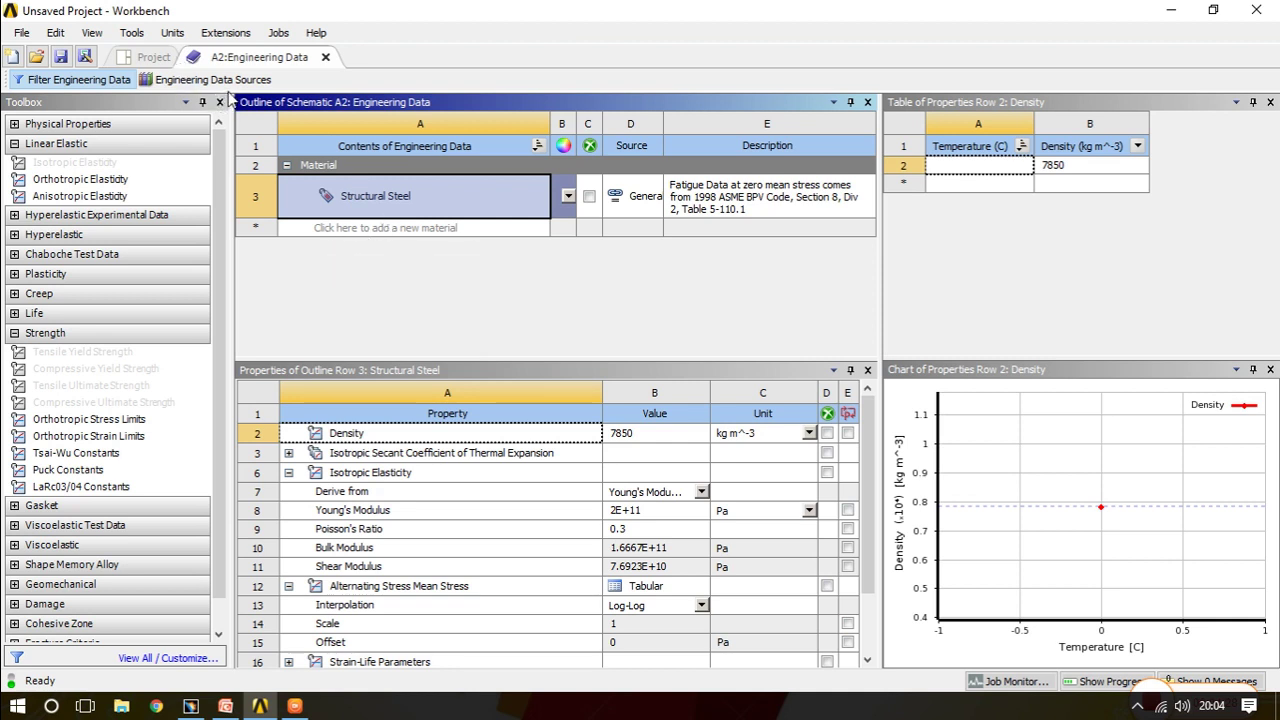
left_click(377, 228)
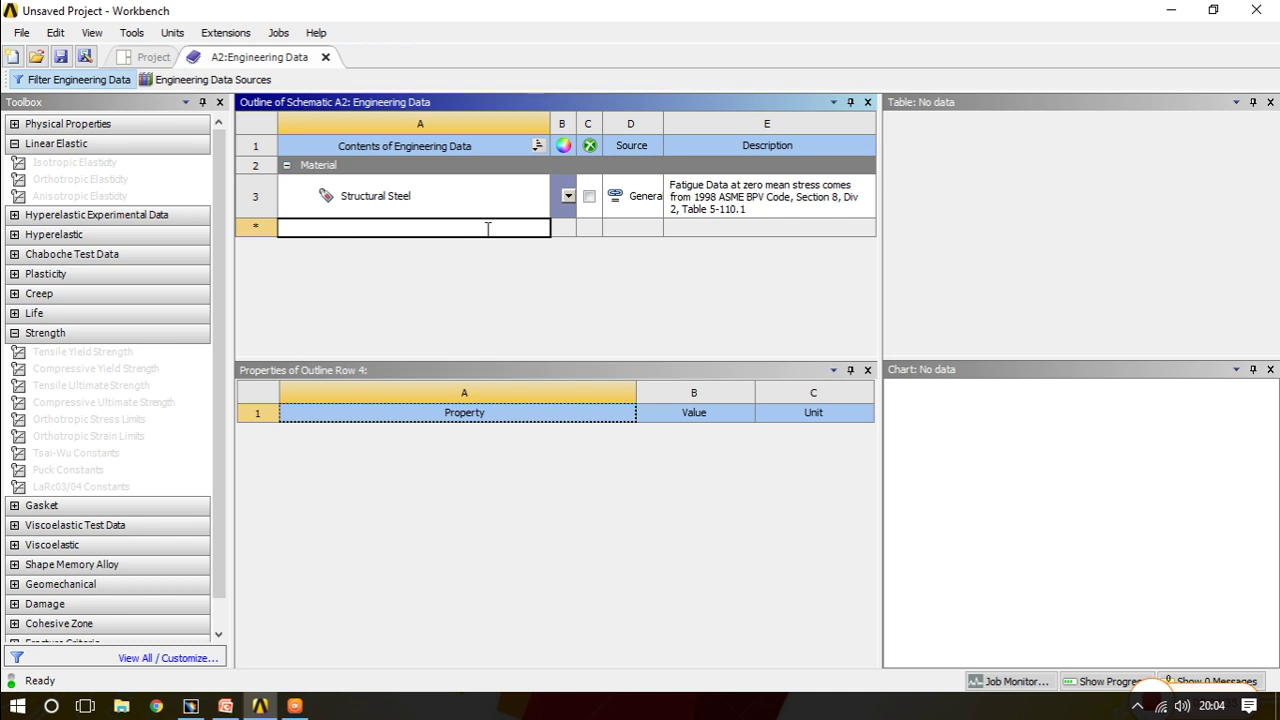
type("Cr")
key("Return")
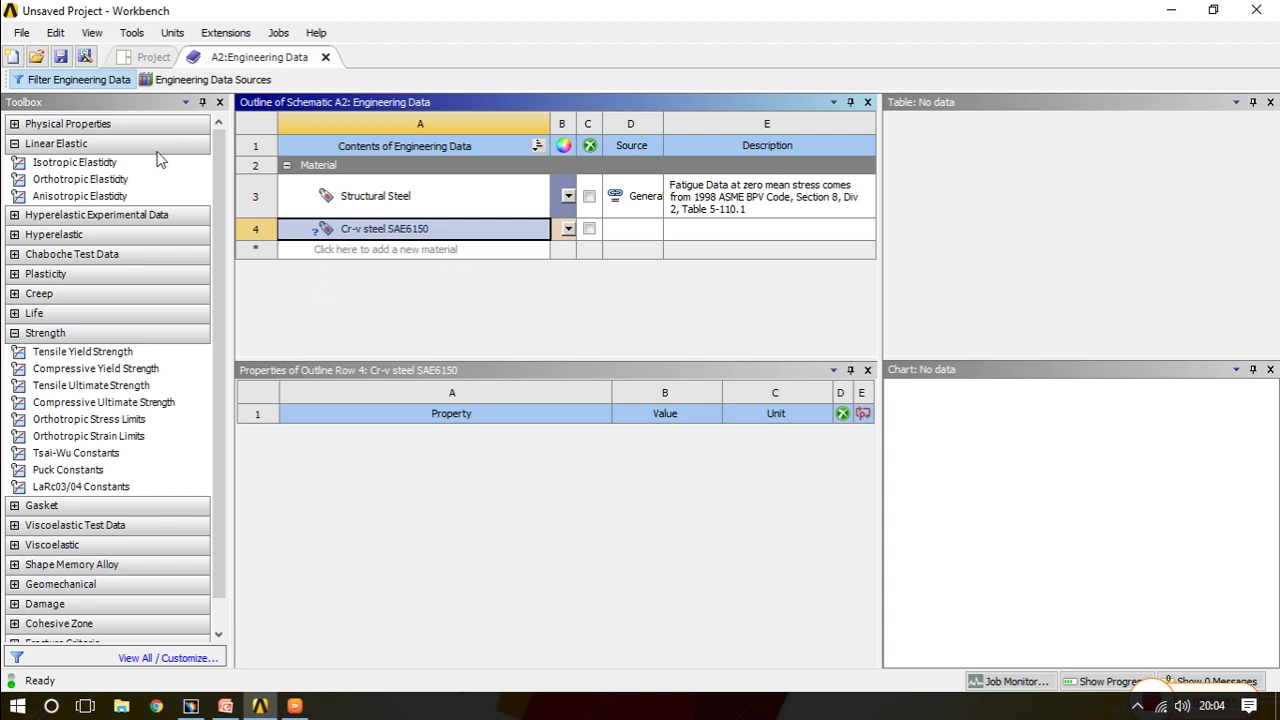
left_click_drag(157, 160, 362, 232)
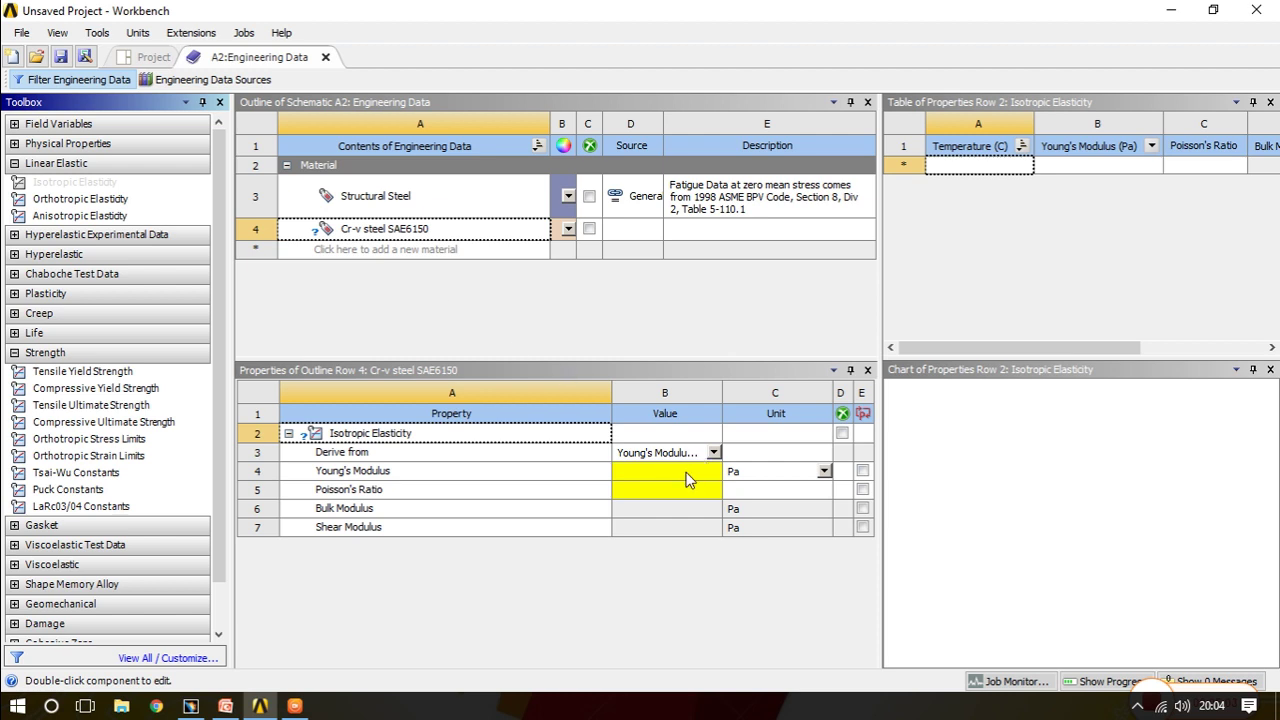
Step: Give Cr-v steel SAE6150 a Young's Modulus of 220000 MPa and a Poisson's Ratio of 0.3
left_click(826, 478)
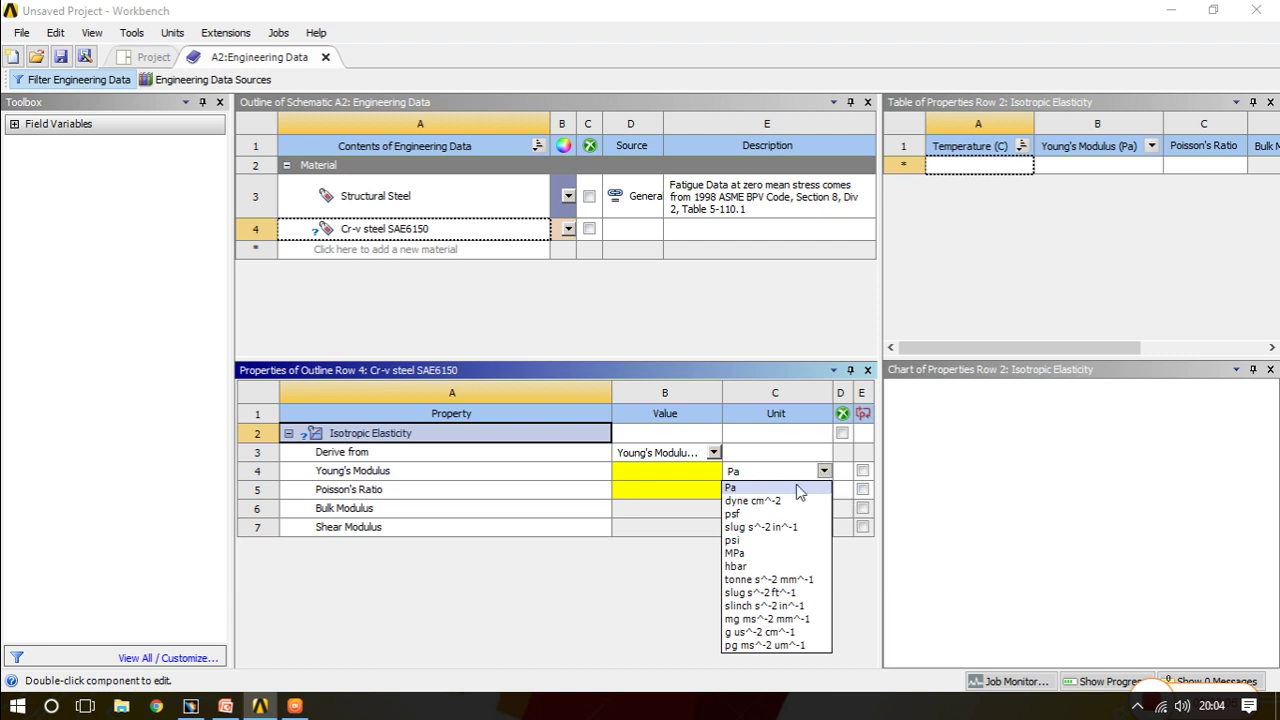
left_click(760, 565)
left_click(654, 471)
type("2")
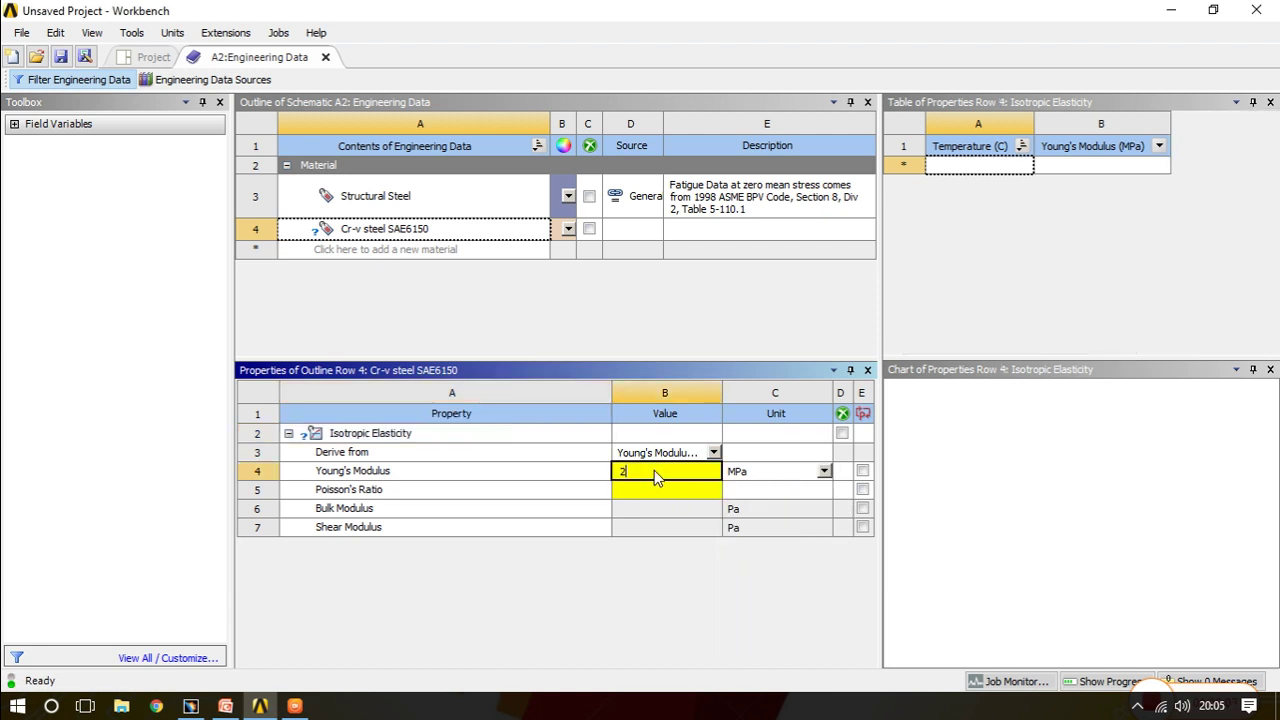
type("20000")
key("Return")
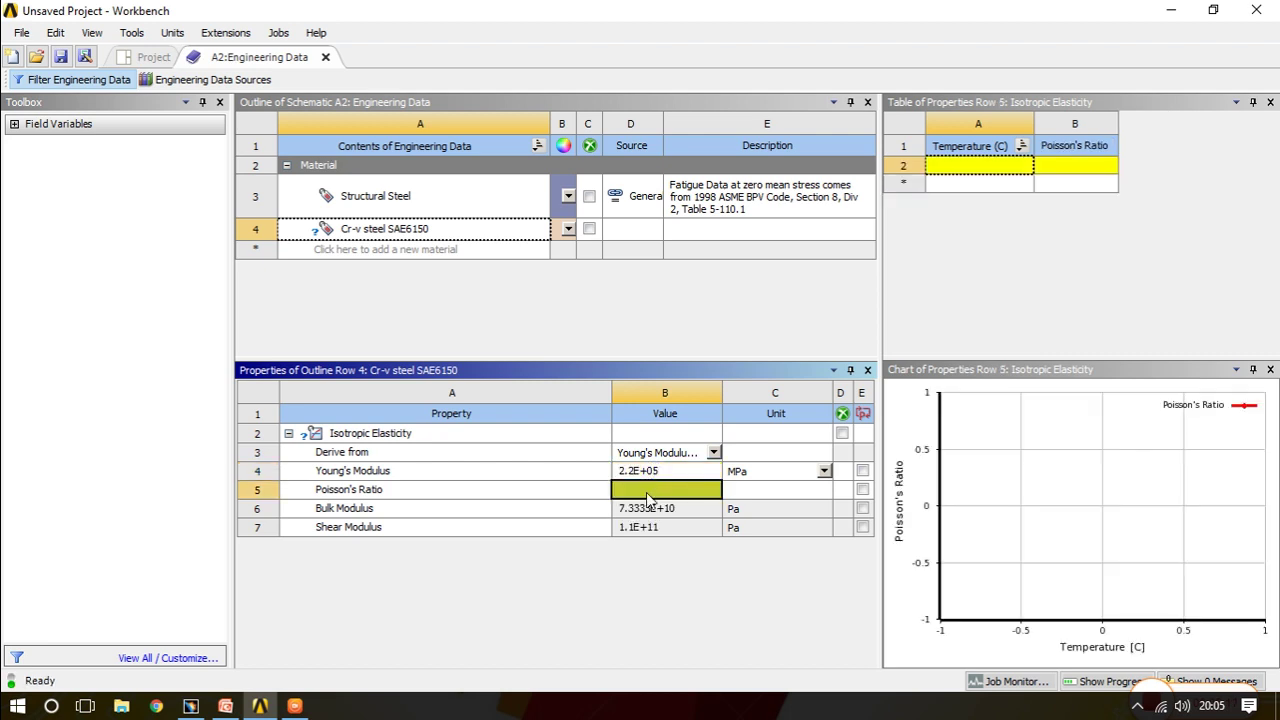
type("0")
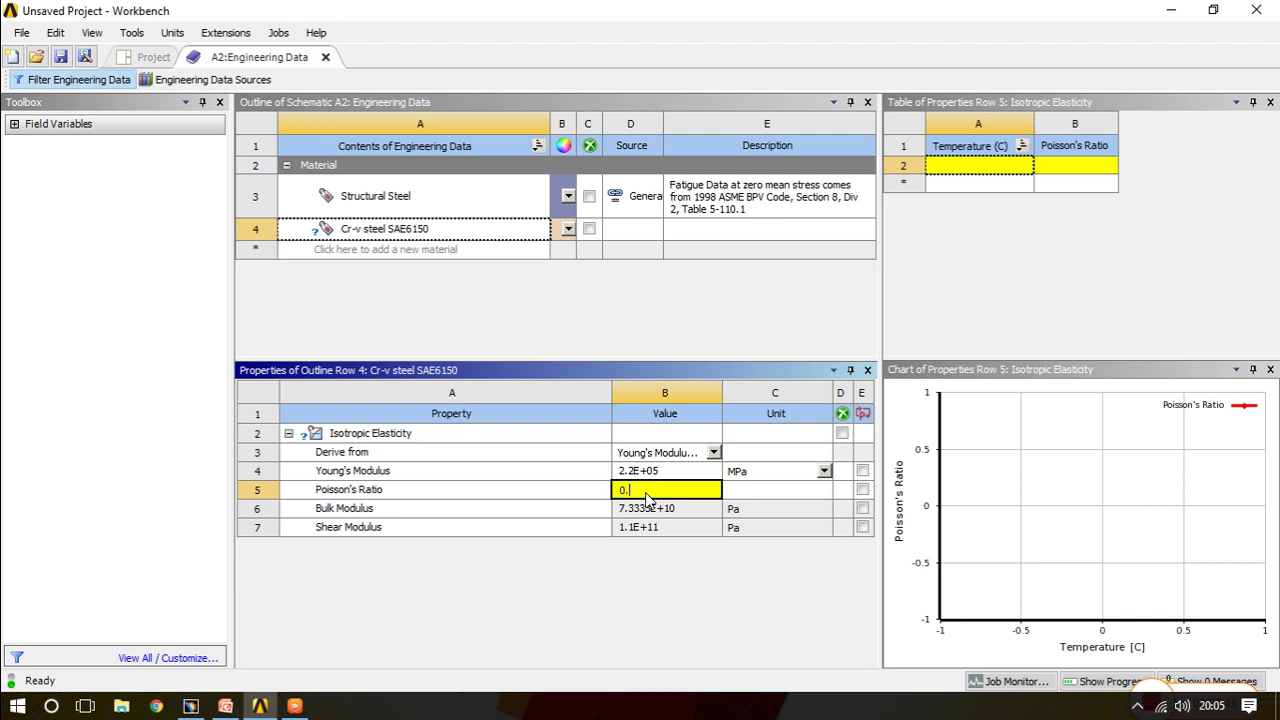
type(".3")
key("Return")
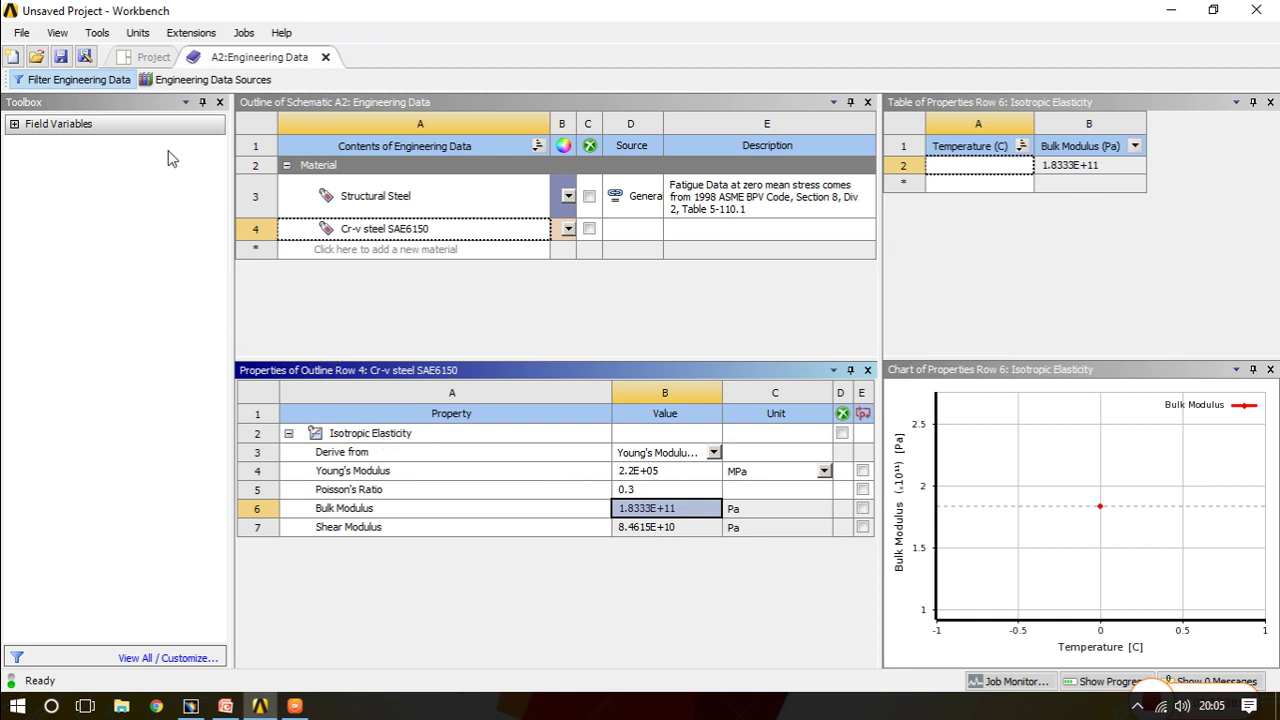
Step: Add the Compressive Ultimate Strength property to Cr-v steel SAE6150
left_click(383, 235)
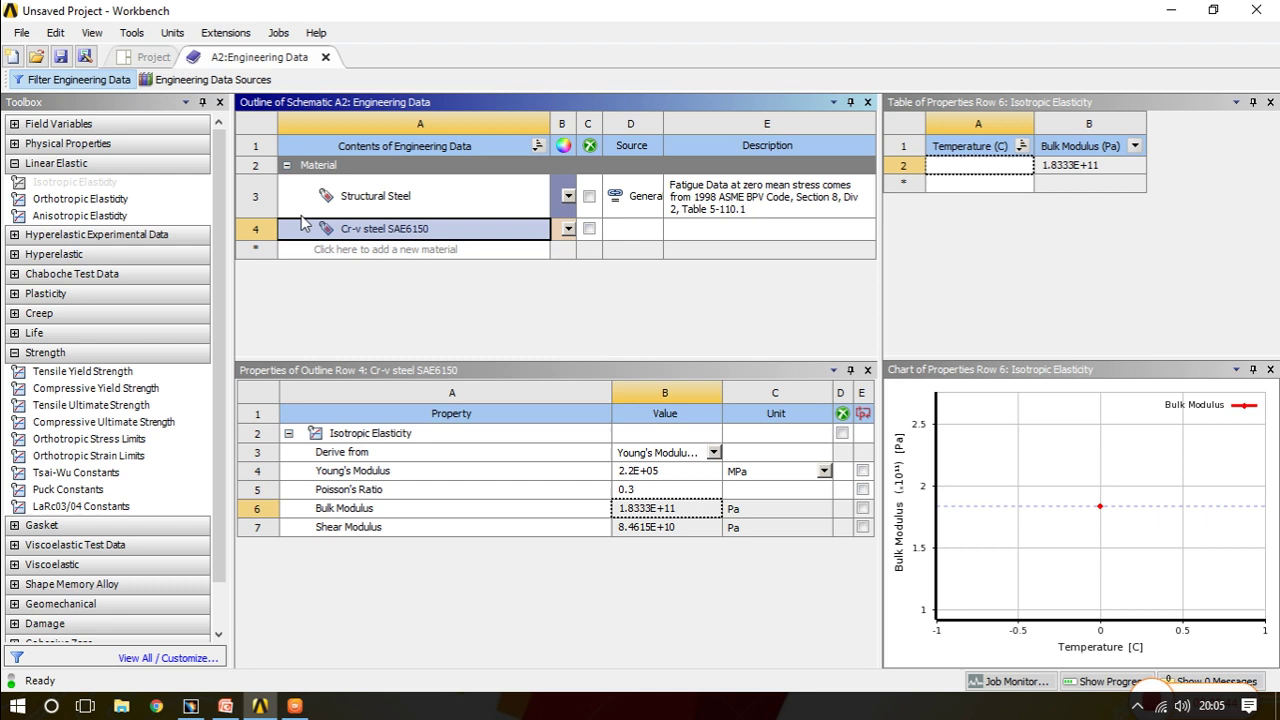
left_click(50, 373)
left_click(14, 352)
left_click(68, 373)
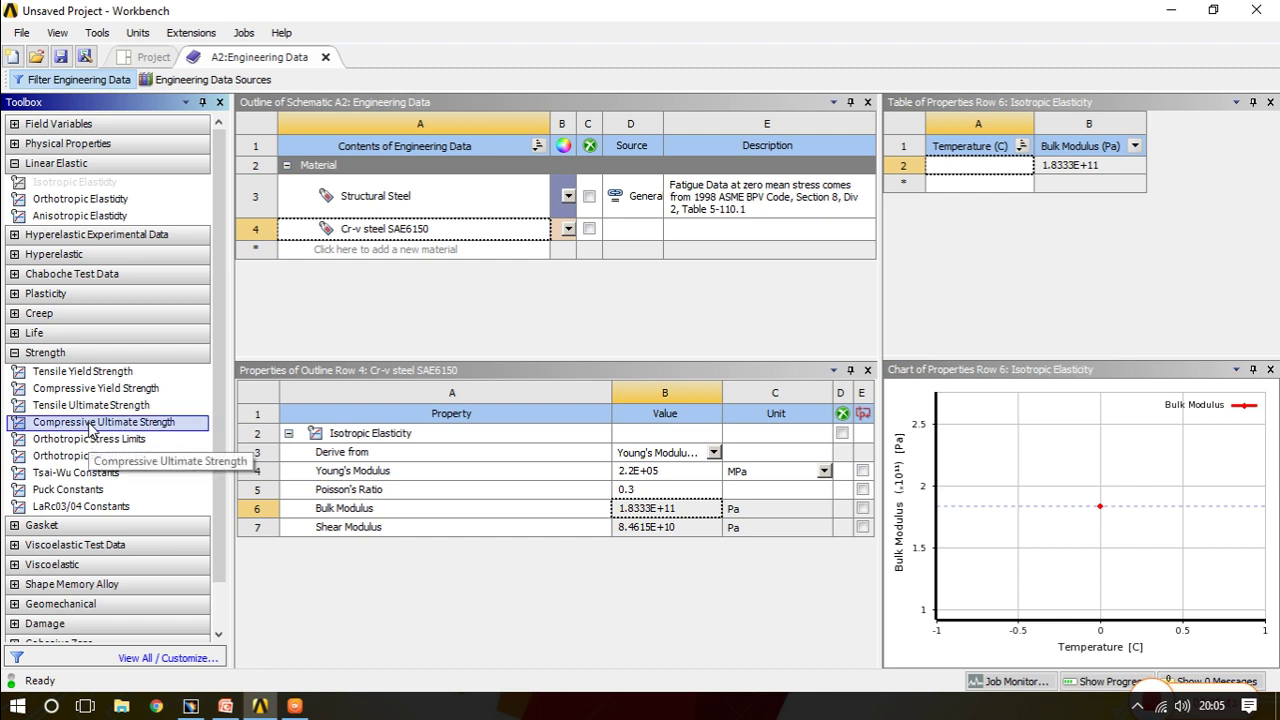
left_click_drag(90, 428, 390, 235)
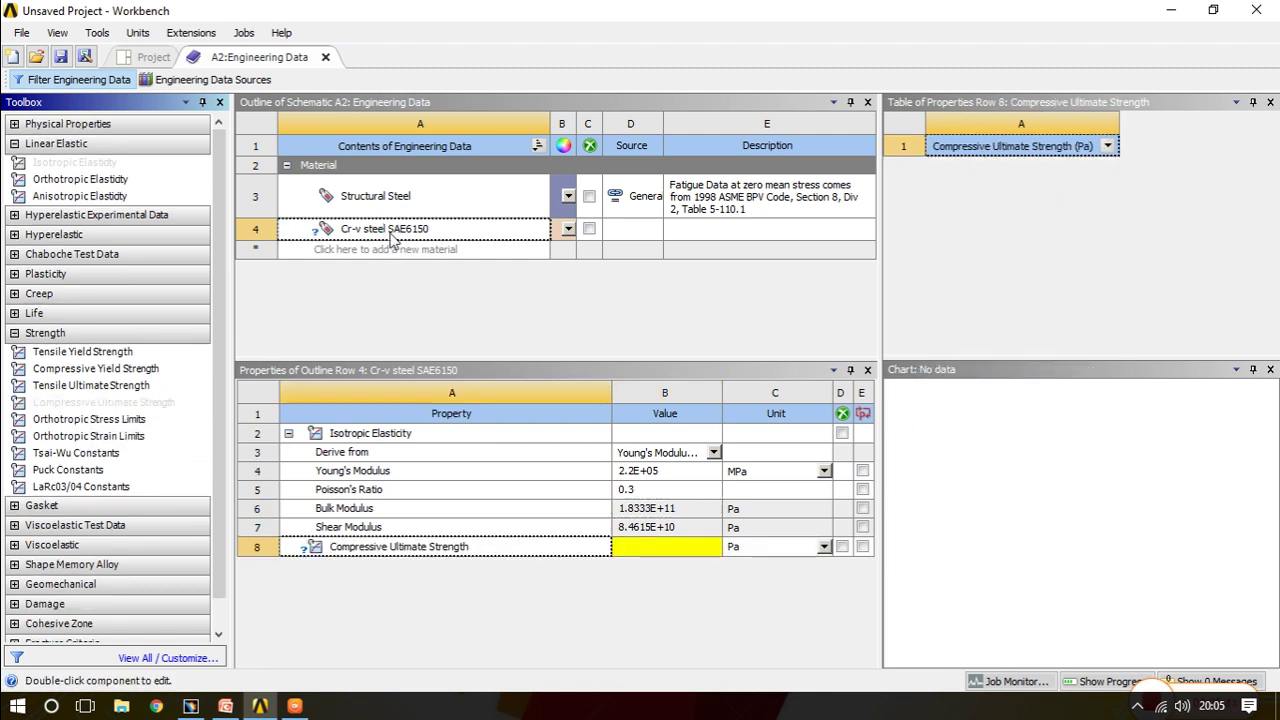
Step: Set compressive ultimate strength to 1690 MPa, suppress Structural Steel, and close Engineering Data
left_click(632, 549)
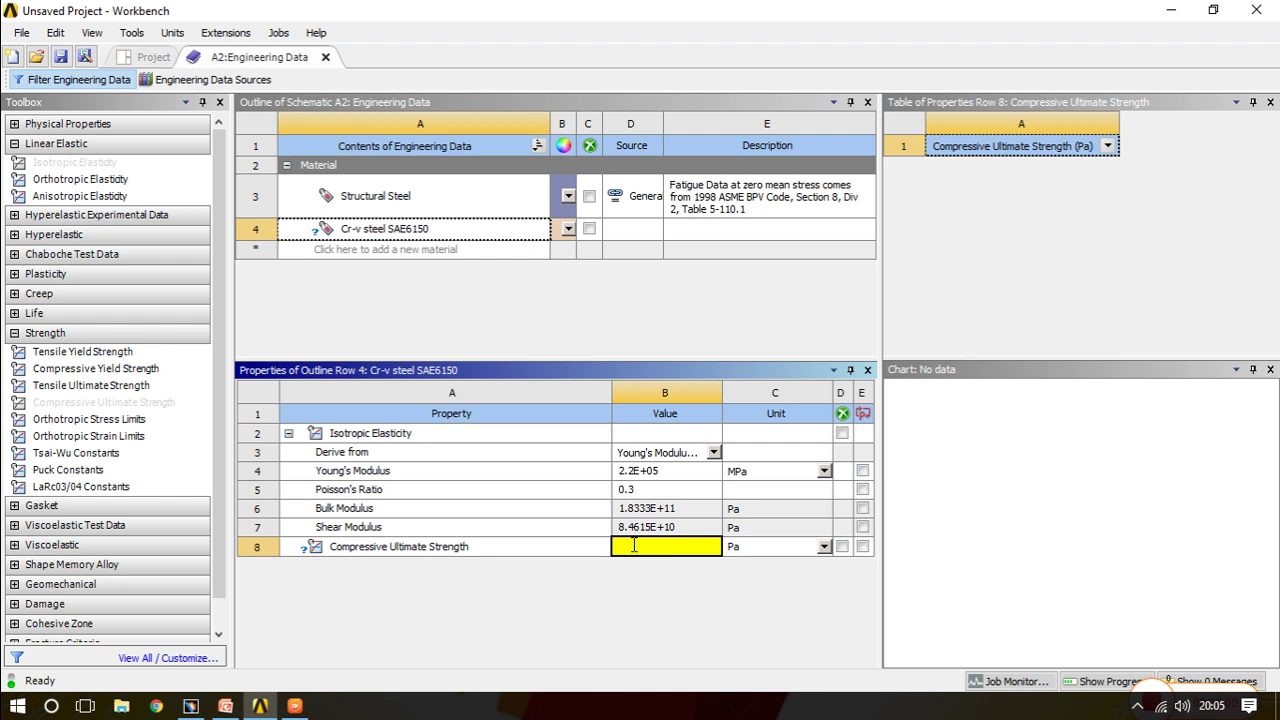
left_click(824, 547)
left_click(765, 448)
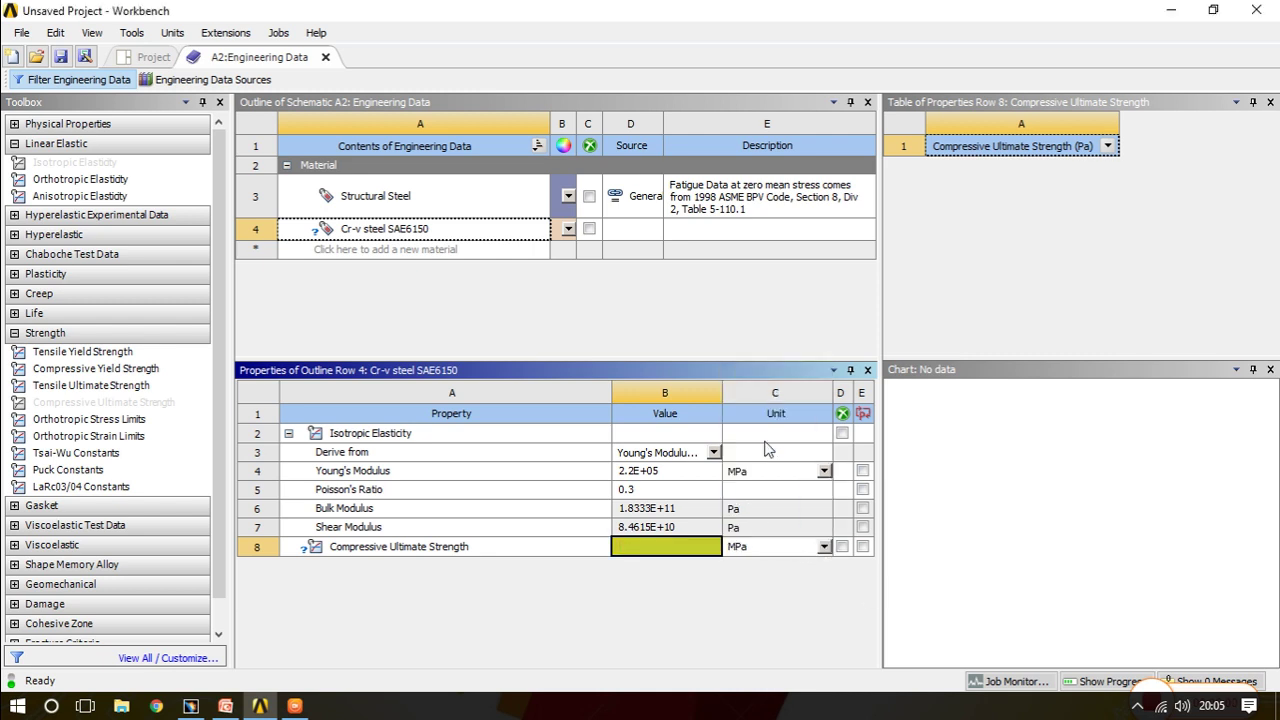
left_click(640, 550)
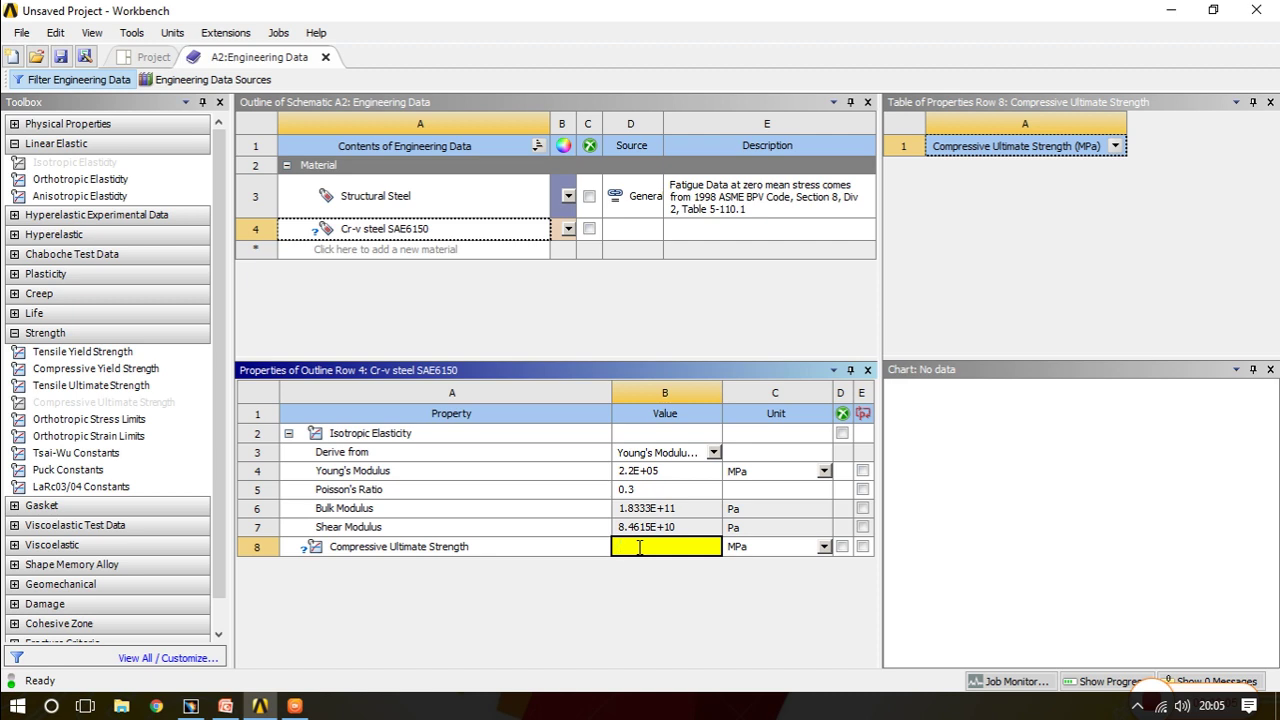
type("1690")
key("Return")
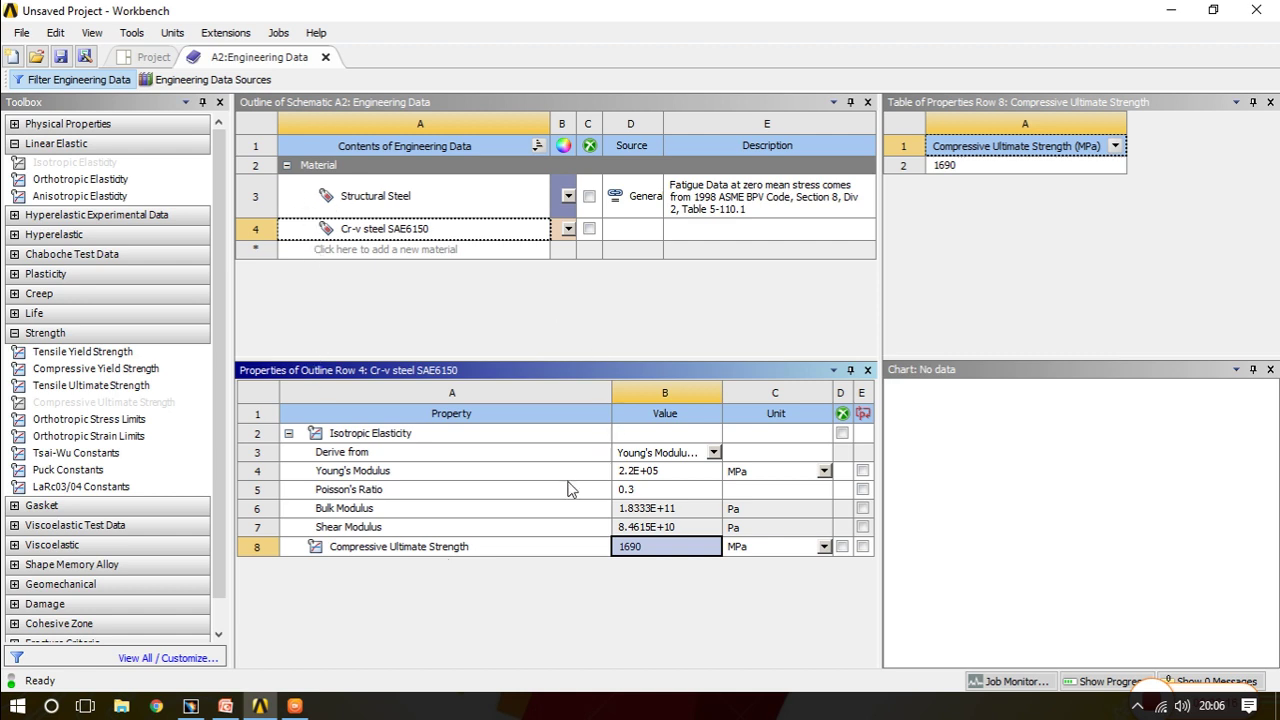
left_click(589, 196)
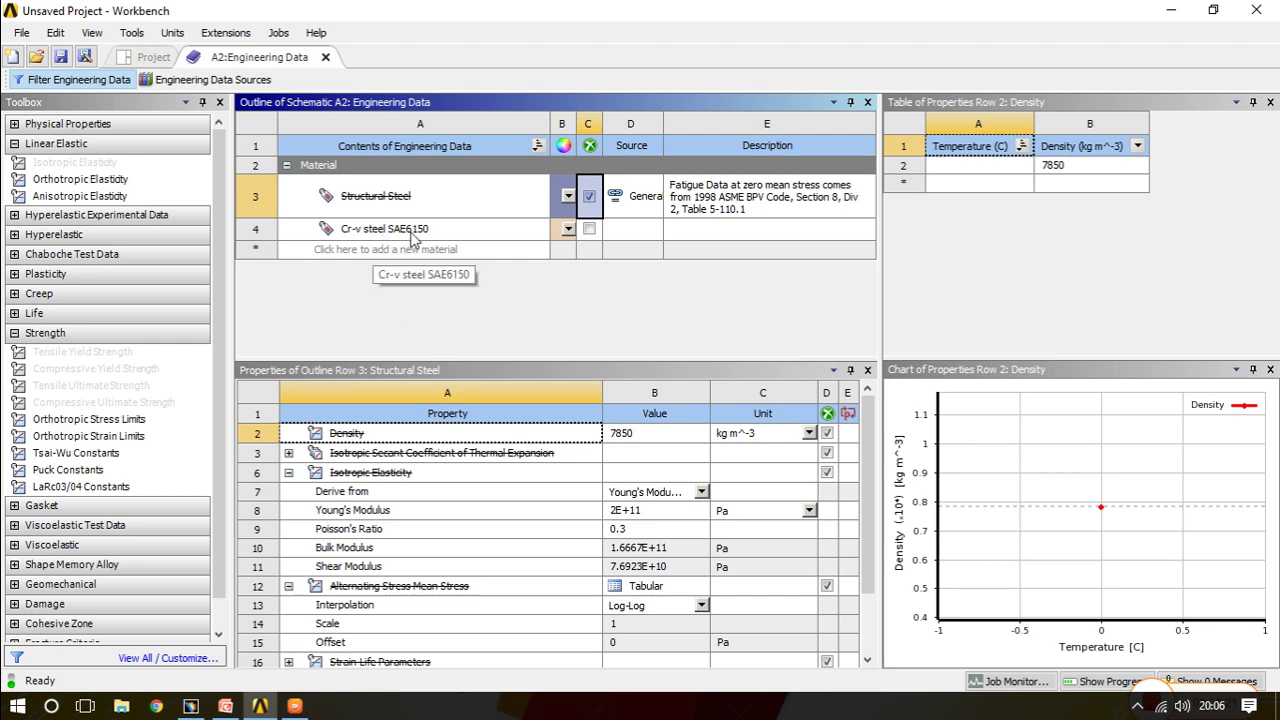
left_click(325, 57)
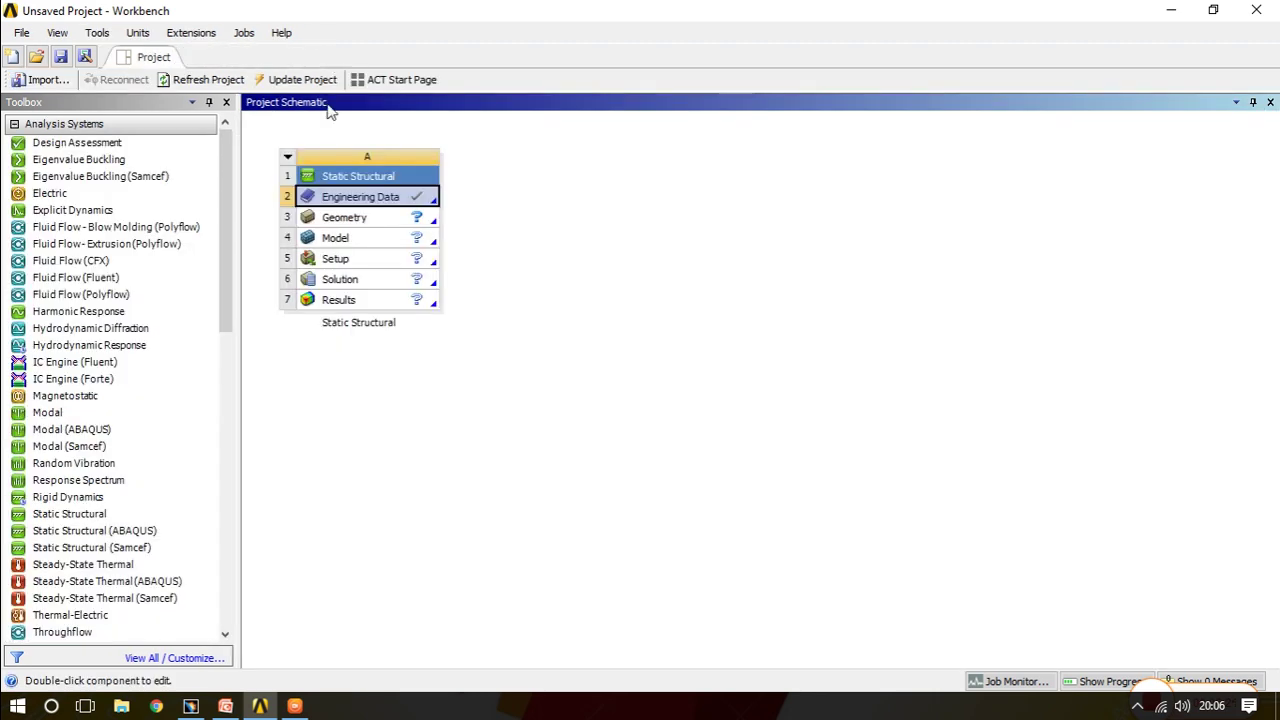
Step: Import helical spring.igs in DesignModeler, then open the Model in Mechanical
double_click(355, 226)
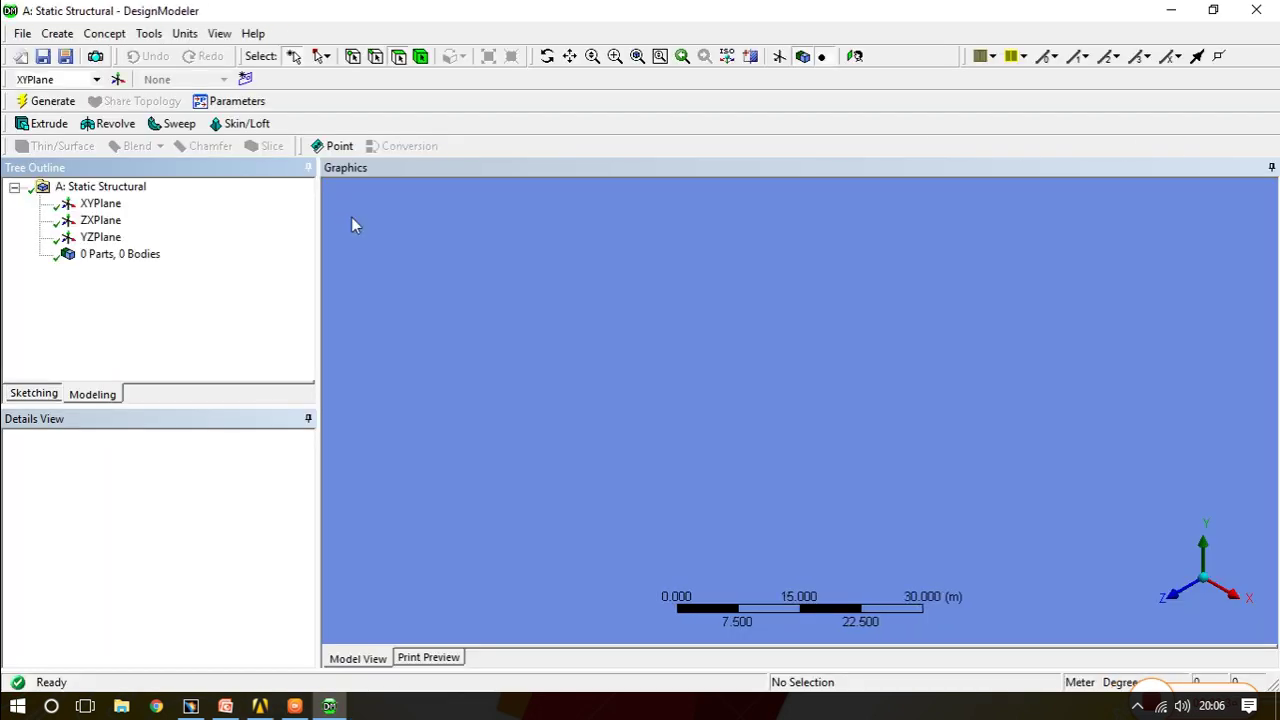
left_click(22, 33)
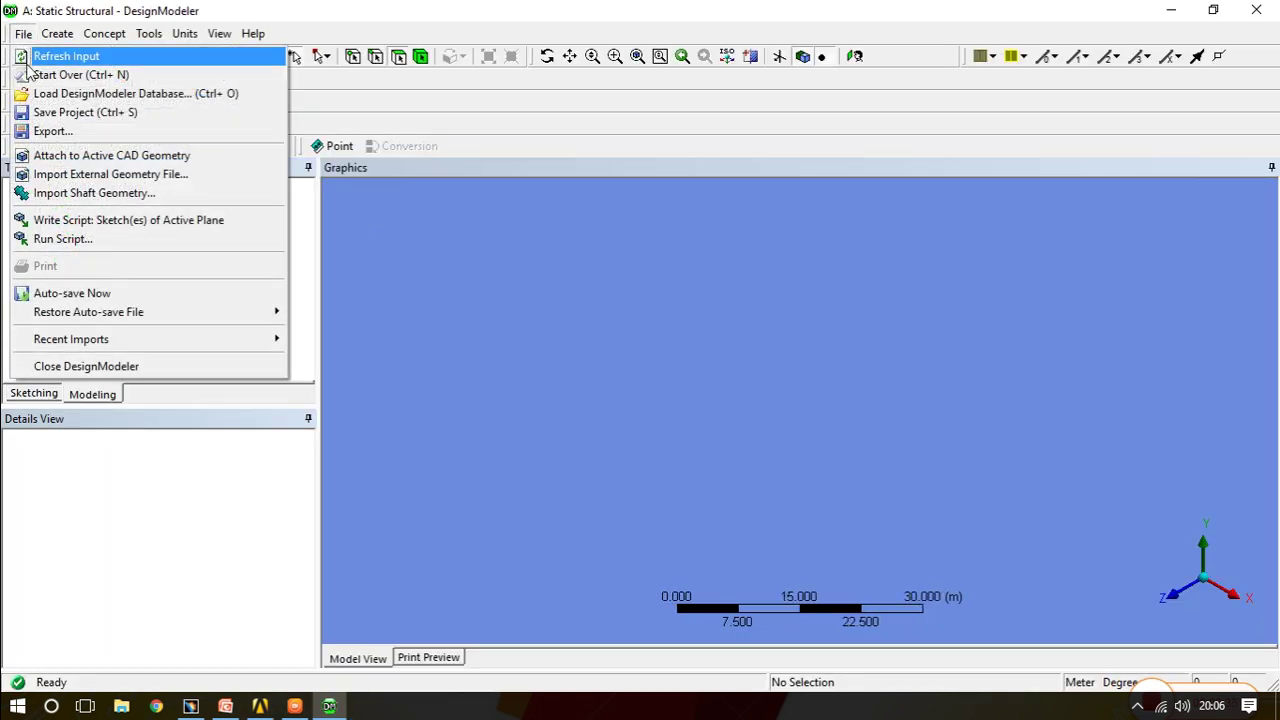
left_click(64, 180)
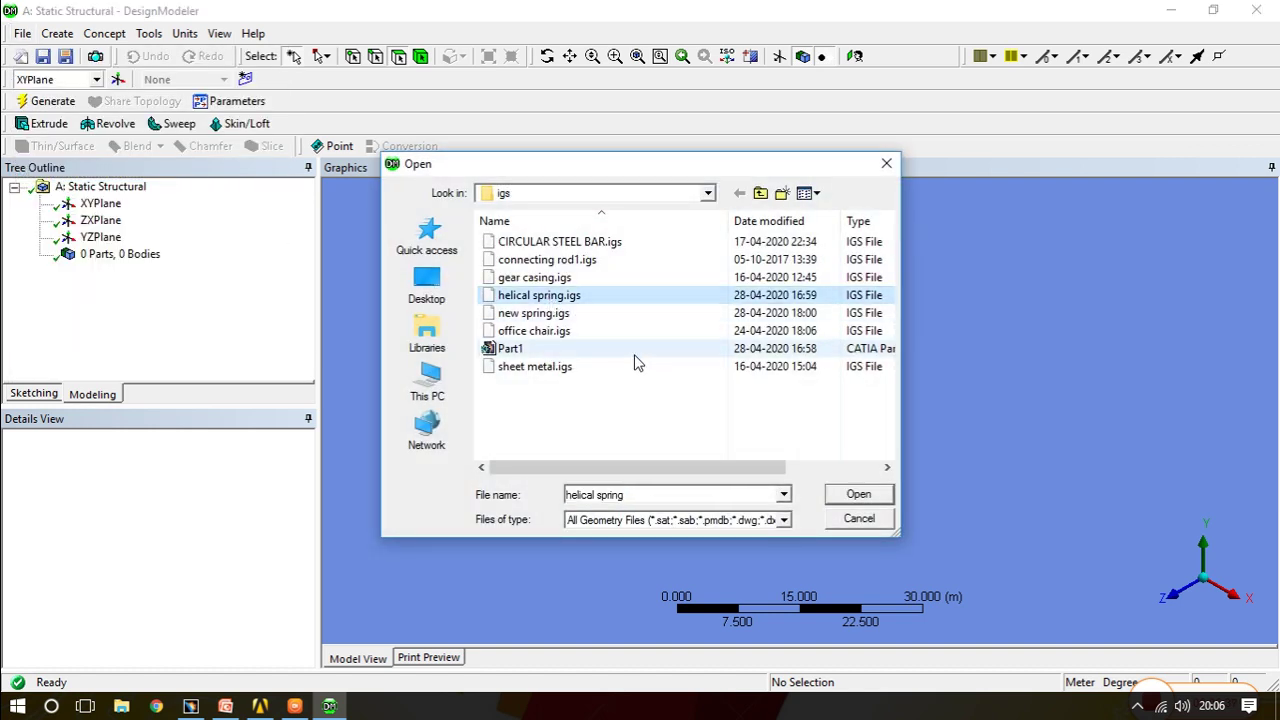
left_click(856, 494)
left_click_drag(691, 409, 800, 560)
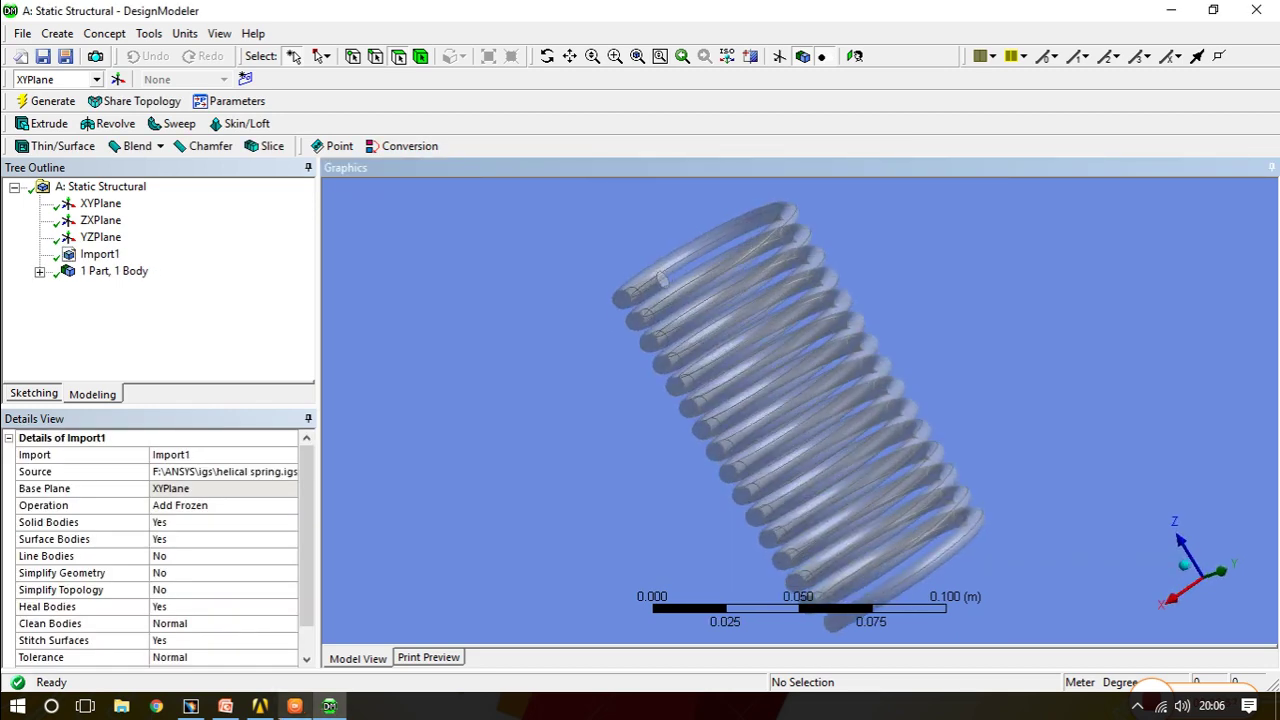
left_click(262, 706)
double_click(340, 238)
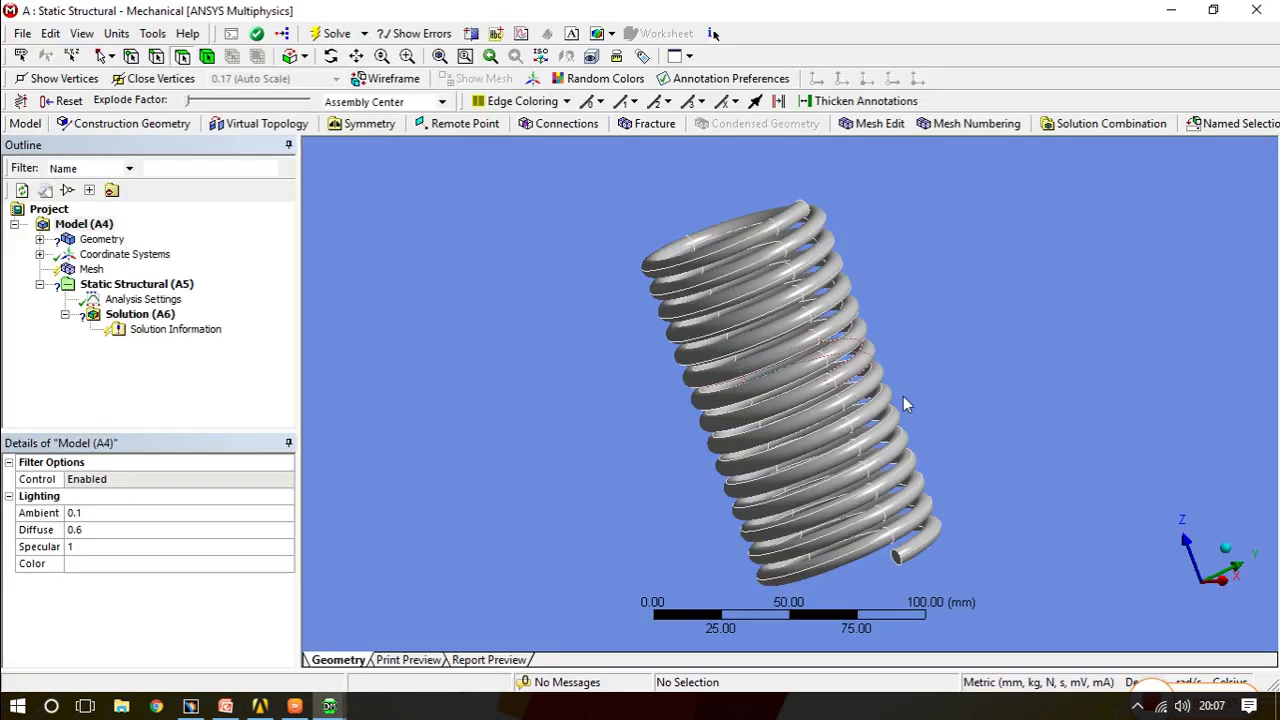
Step: Assign Cr-v steel SAE6150 as the material of the spring's PartBody
middle_click_drag(903, 396, 835, 425)
middle_click_drag(930, 388, 855, 420)
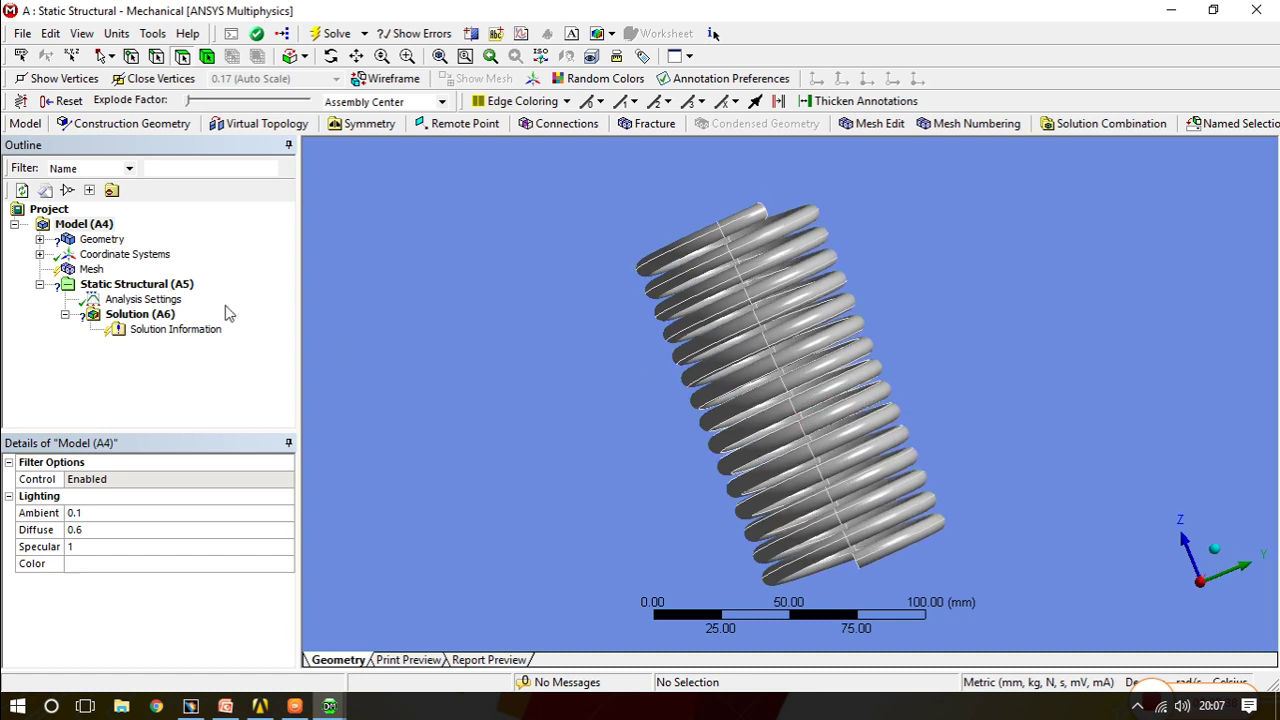
left_click(39, 239)
left_click(122, 254)
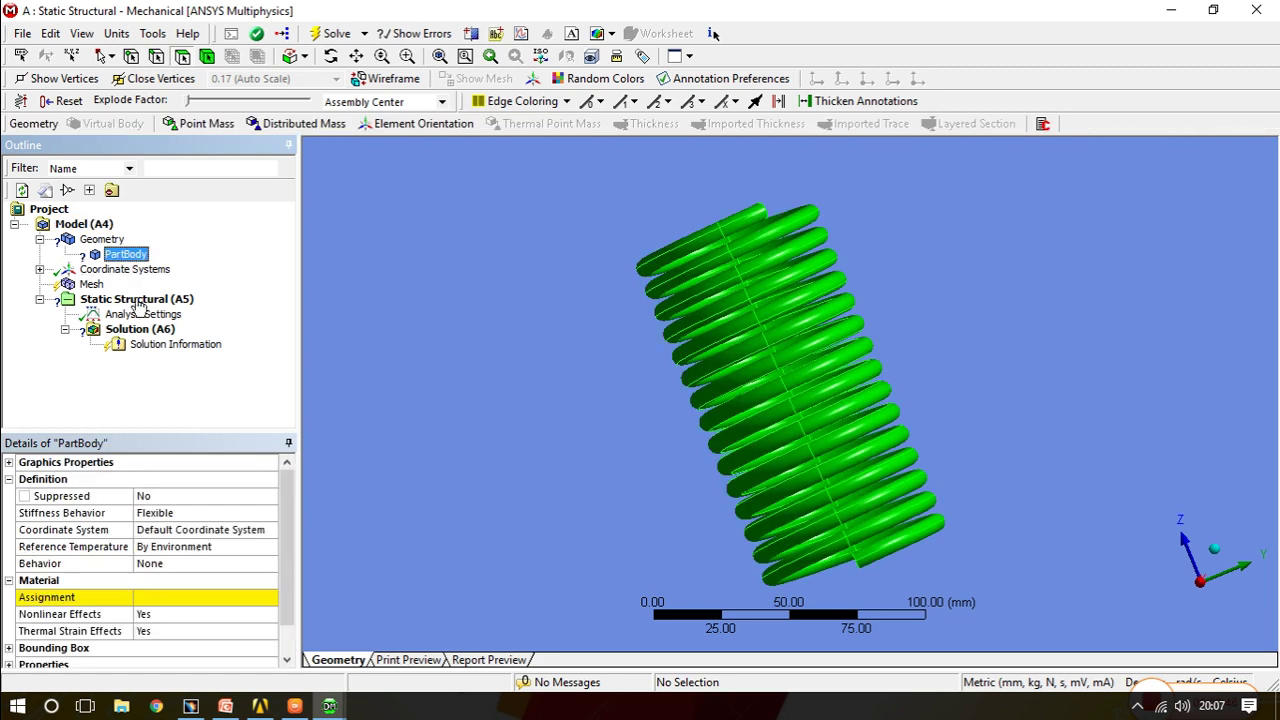
left_click(190, 603)
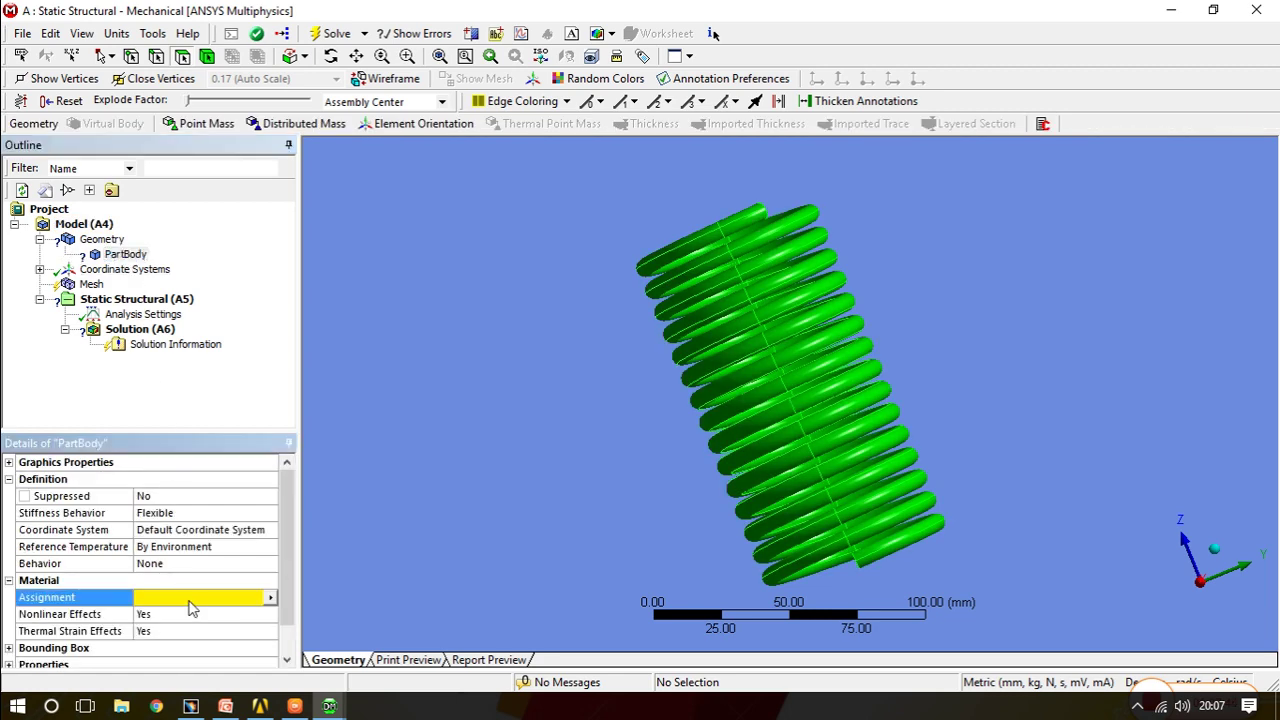
left_click(271, 598)
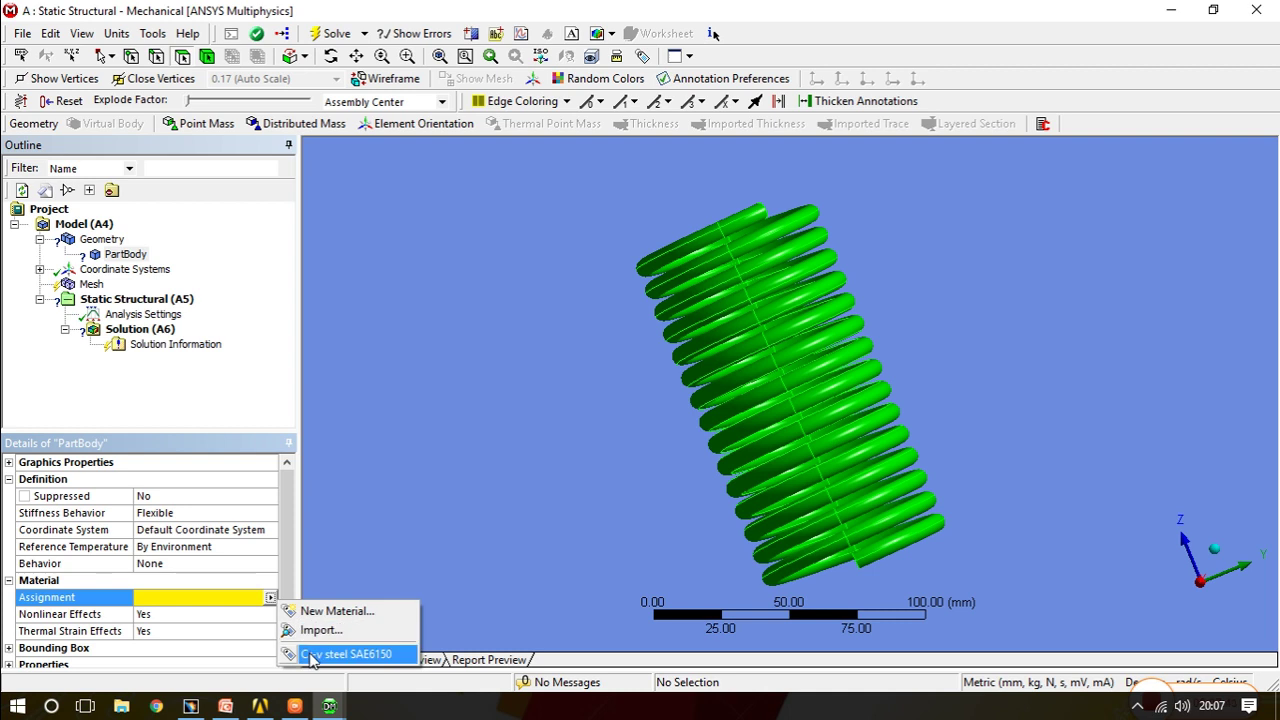
left_click(345, 654)
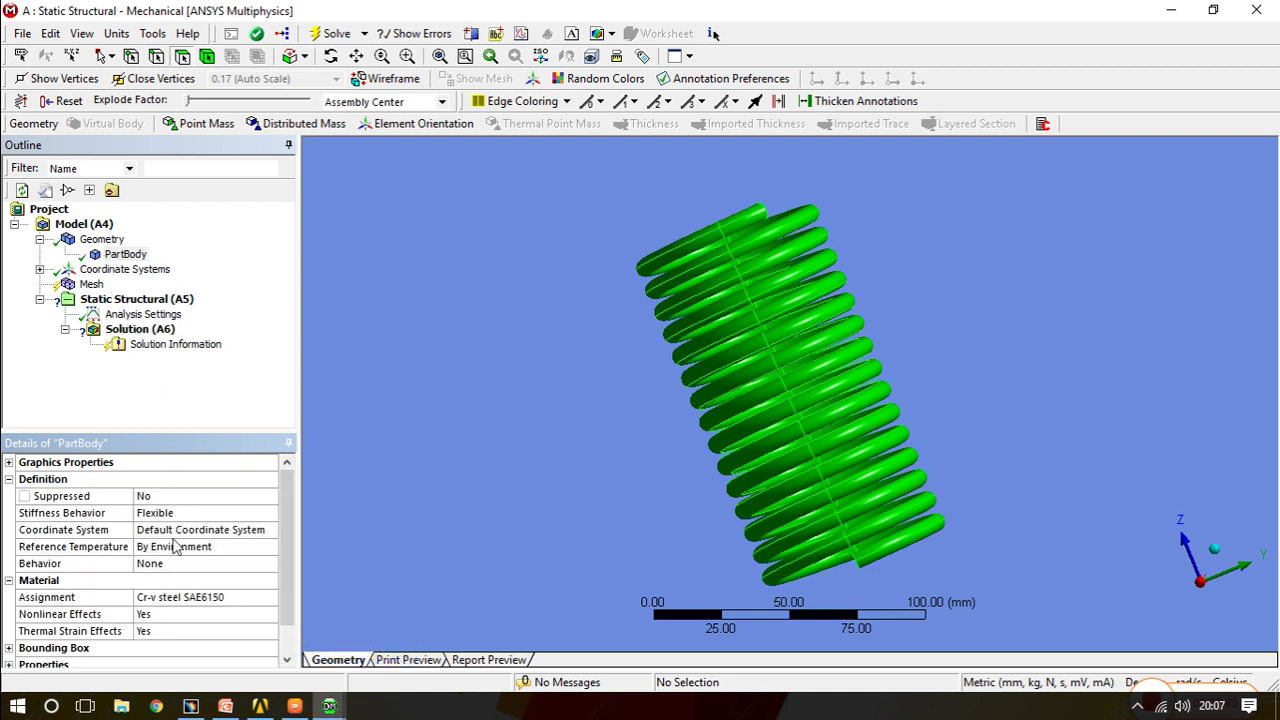
Step: Generate the spring's mesh, then select the Solution (A6) branch
right_click(92, 284)
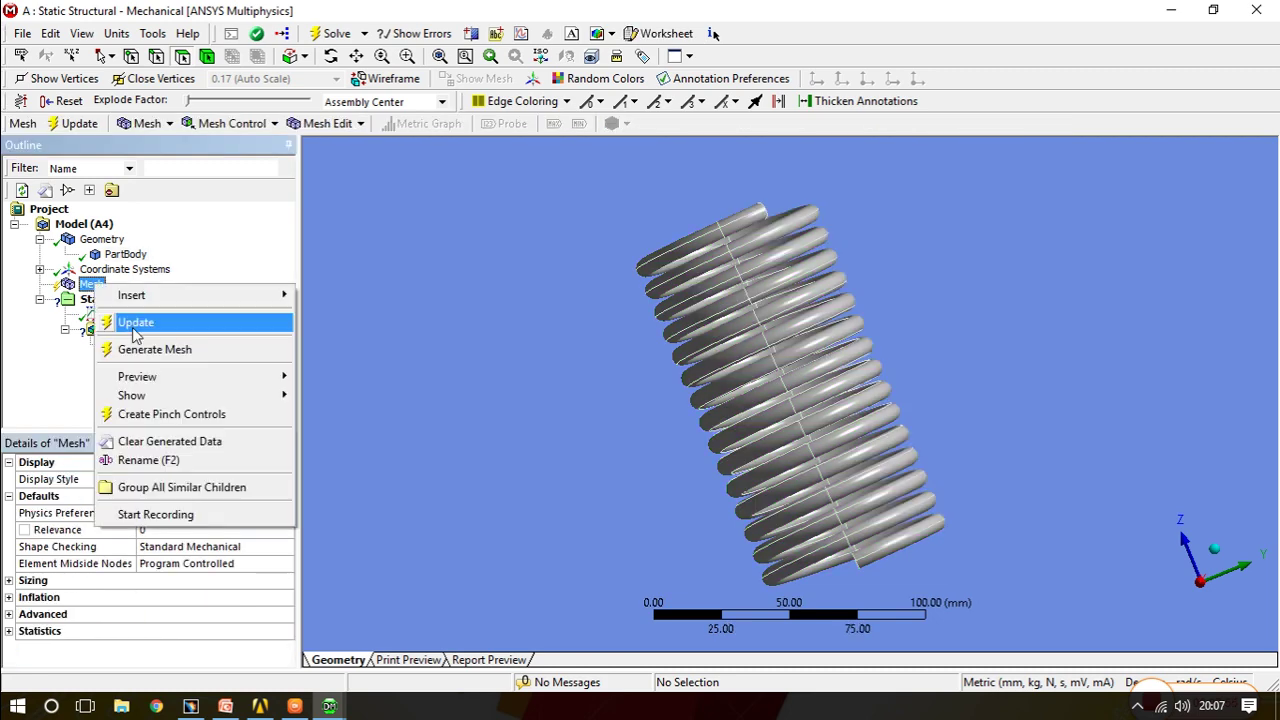
left_click(150, 349)
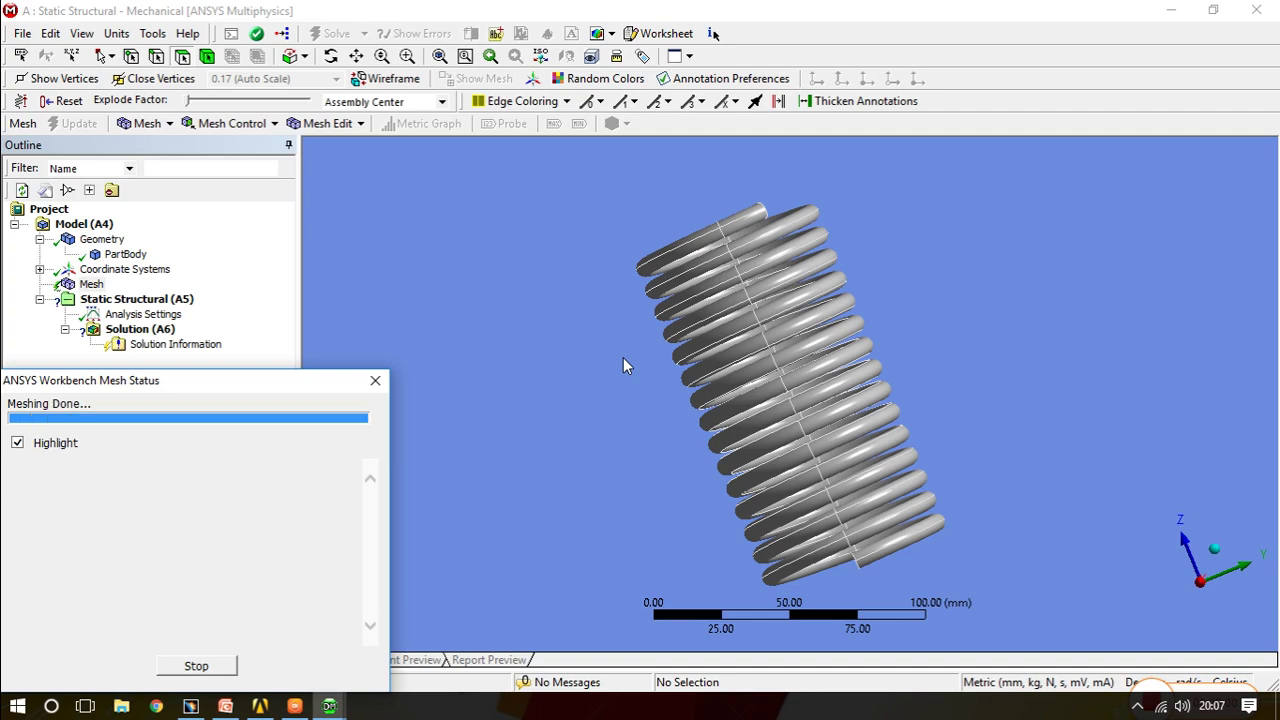
middle_click_drag(1052, 492, 785, 330)
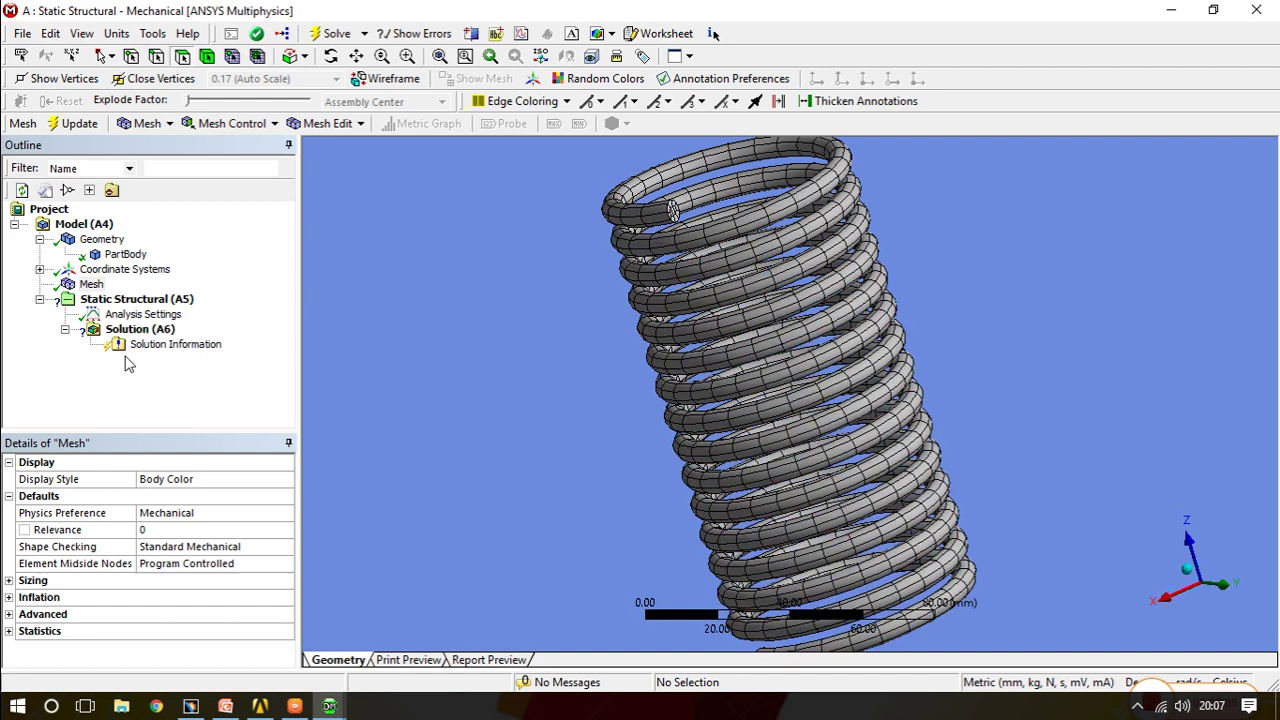
left_click(140, 329)
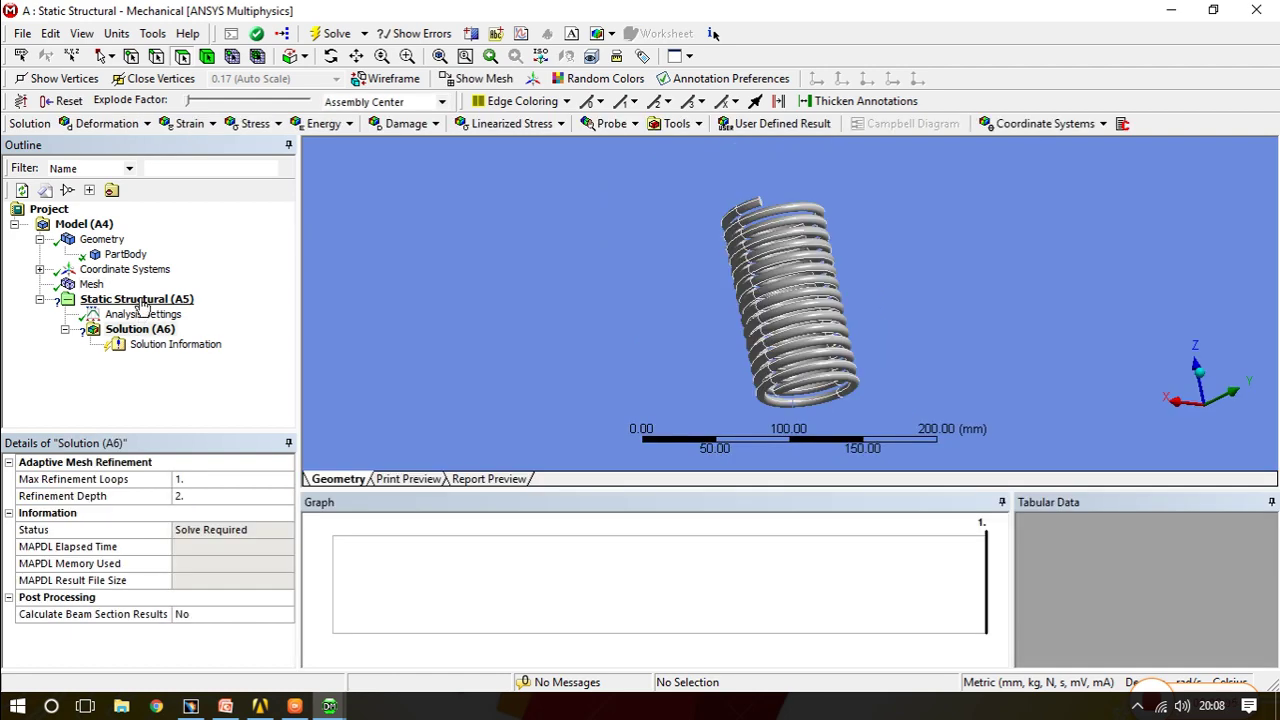
Step: Insert a Fixed Support under Static Structural scoped to the spring's two end faces
right_click(141, 302)
mouse_move(290, 318)
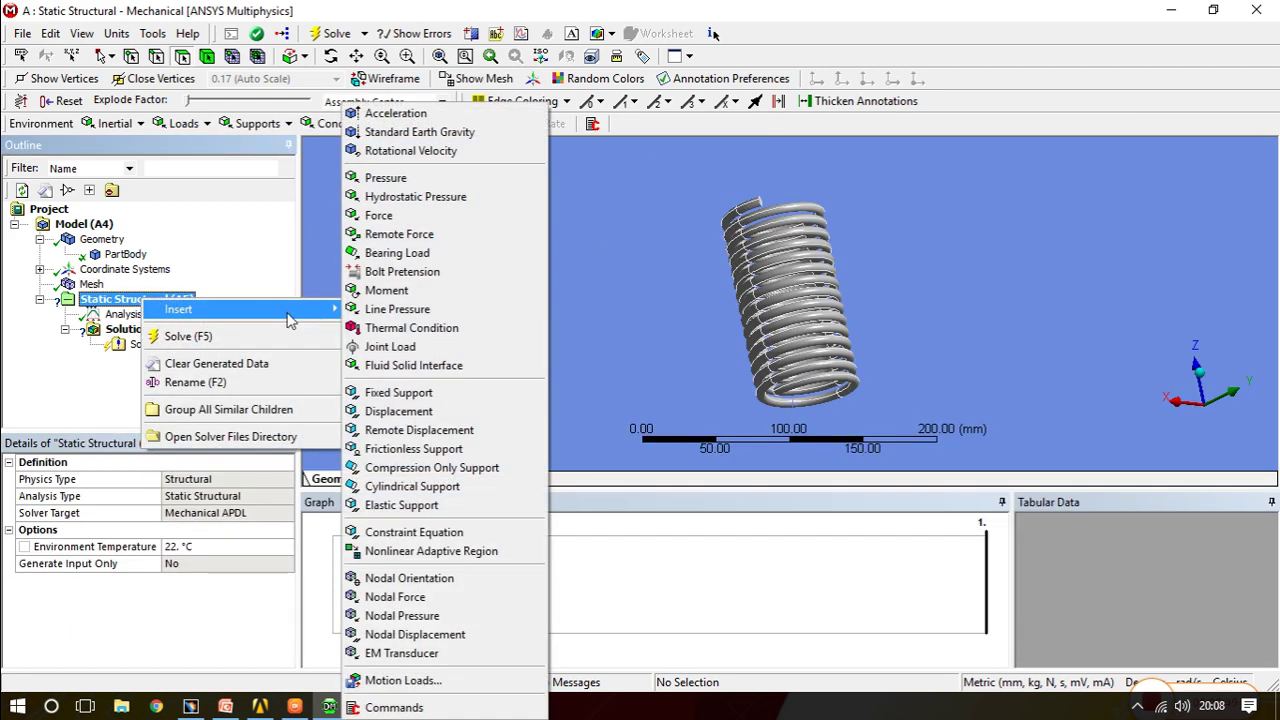
left_click(374, 400)
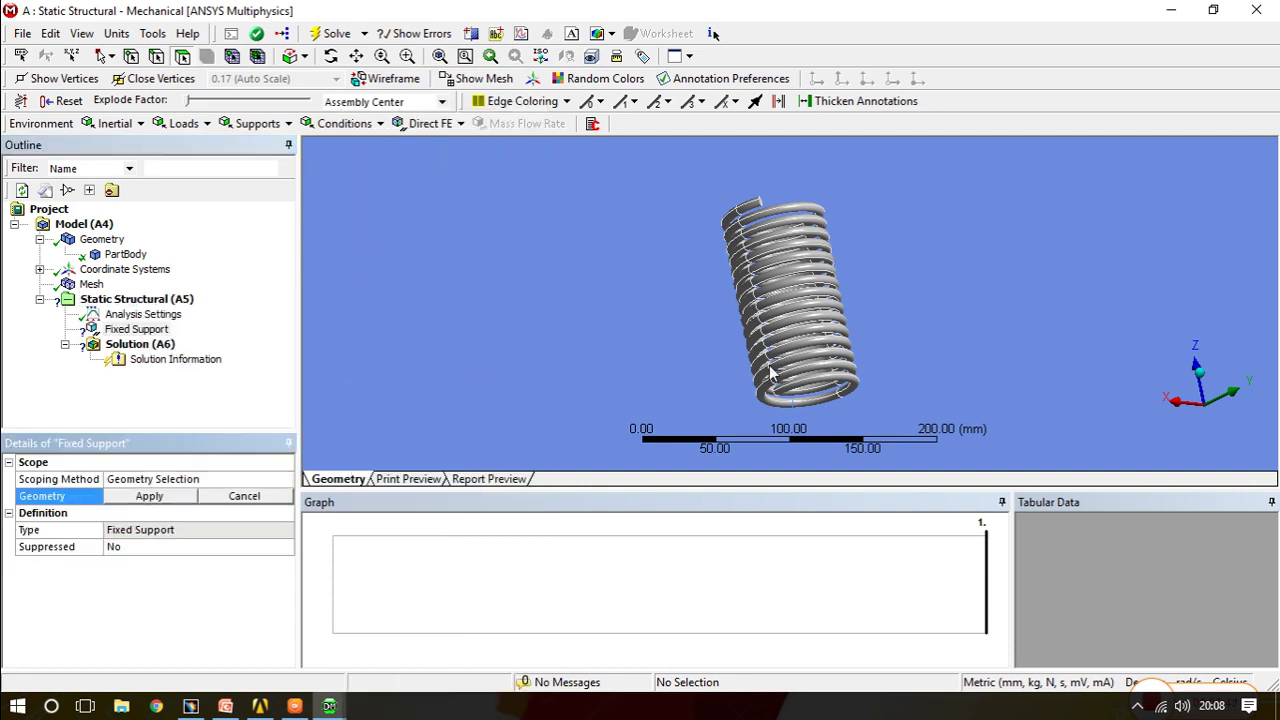
middle_click_drag(775, 375, 890, 325)
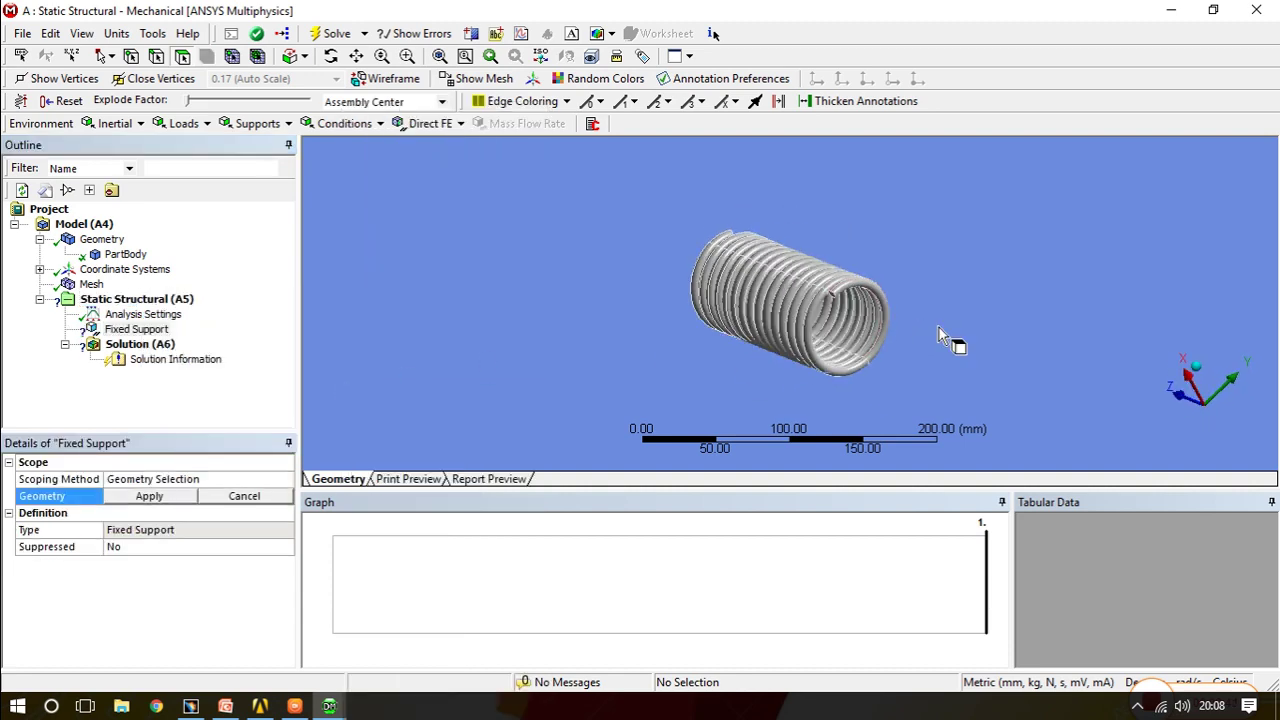
left_click(886, 313)
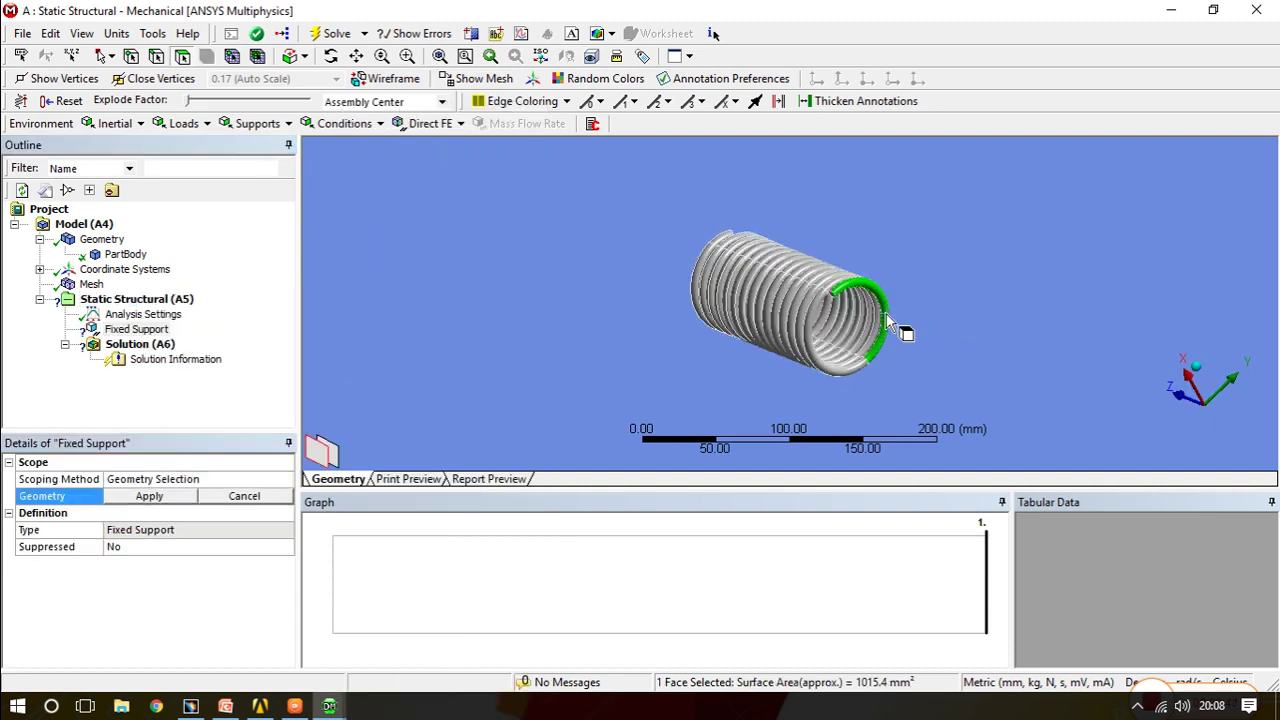
left_click(844, 366, "ctrl")
middle_click_drag(855, 351, 830, 345)
left_click(145, 497)
Step: Insert a Force under Static Structural and select three faces on the spring's top coil
left_click(125, 300)
right_click(122, 300)
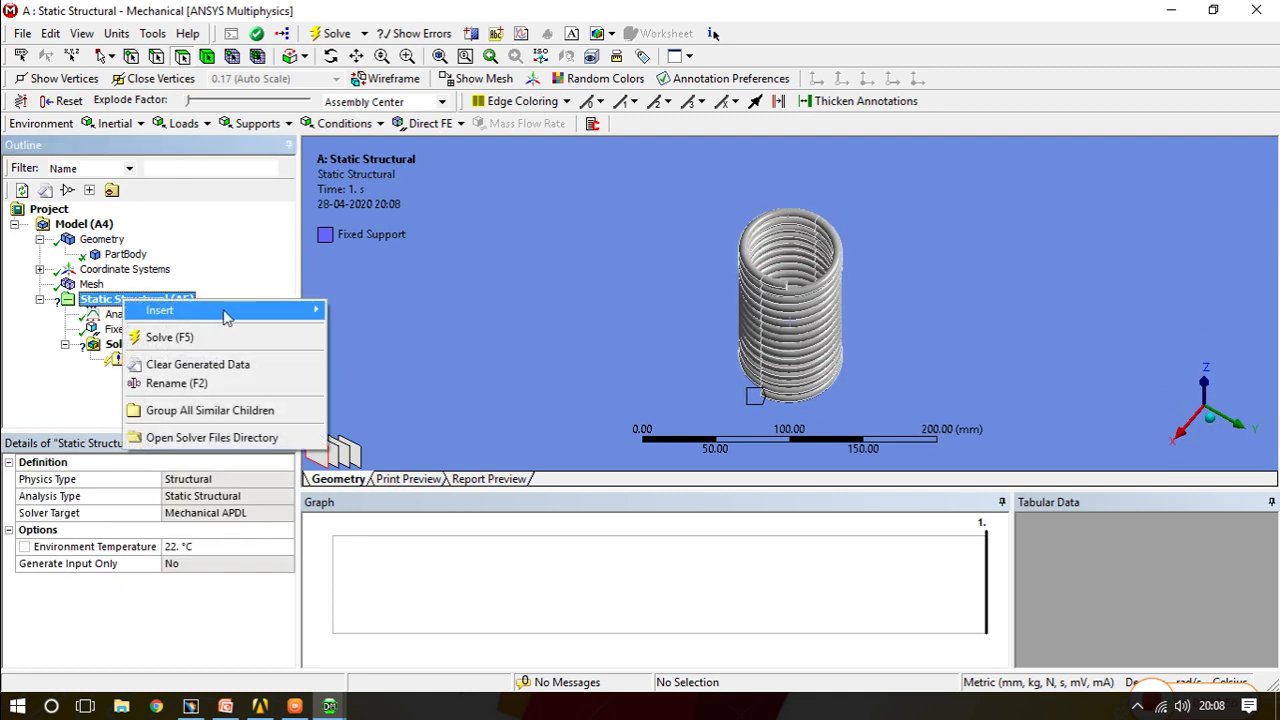
mouse_move(309, 313)
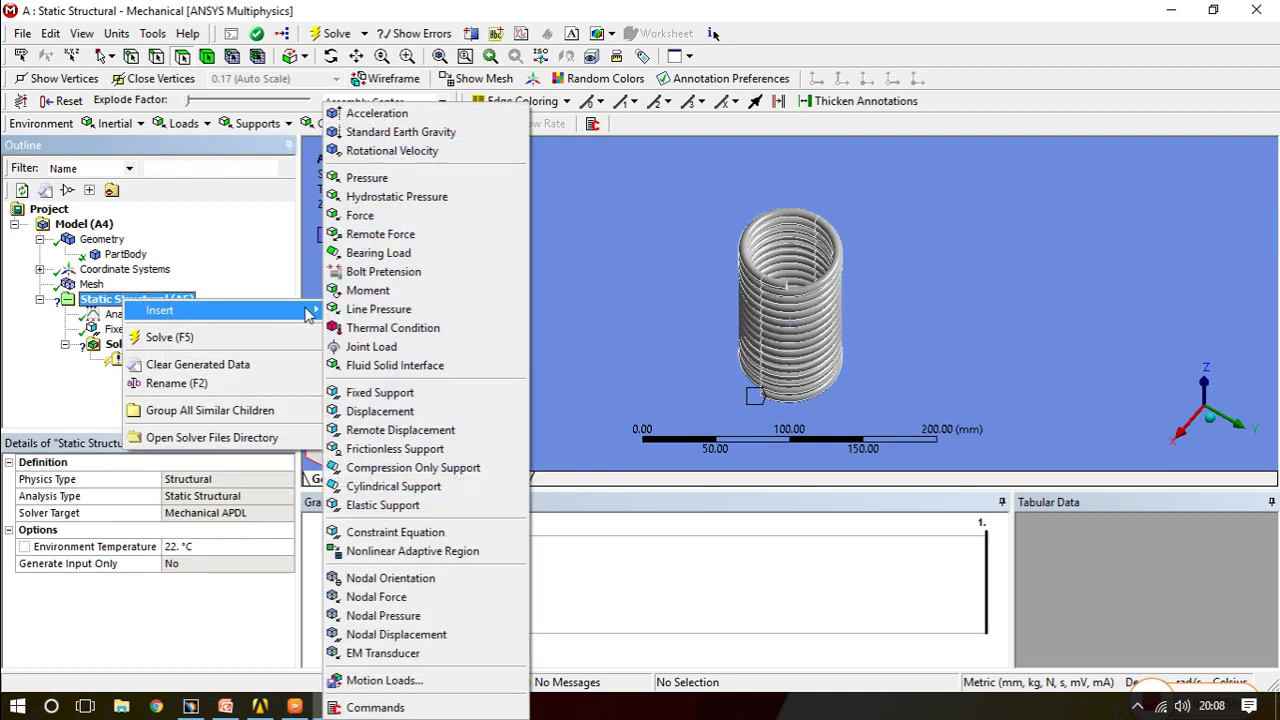
left_click(368, 220)
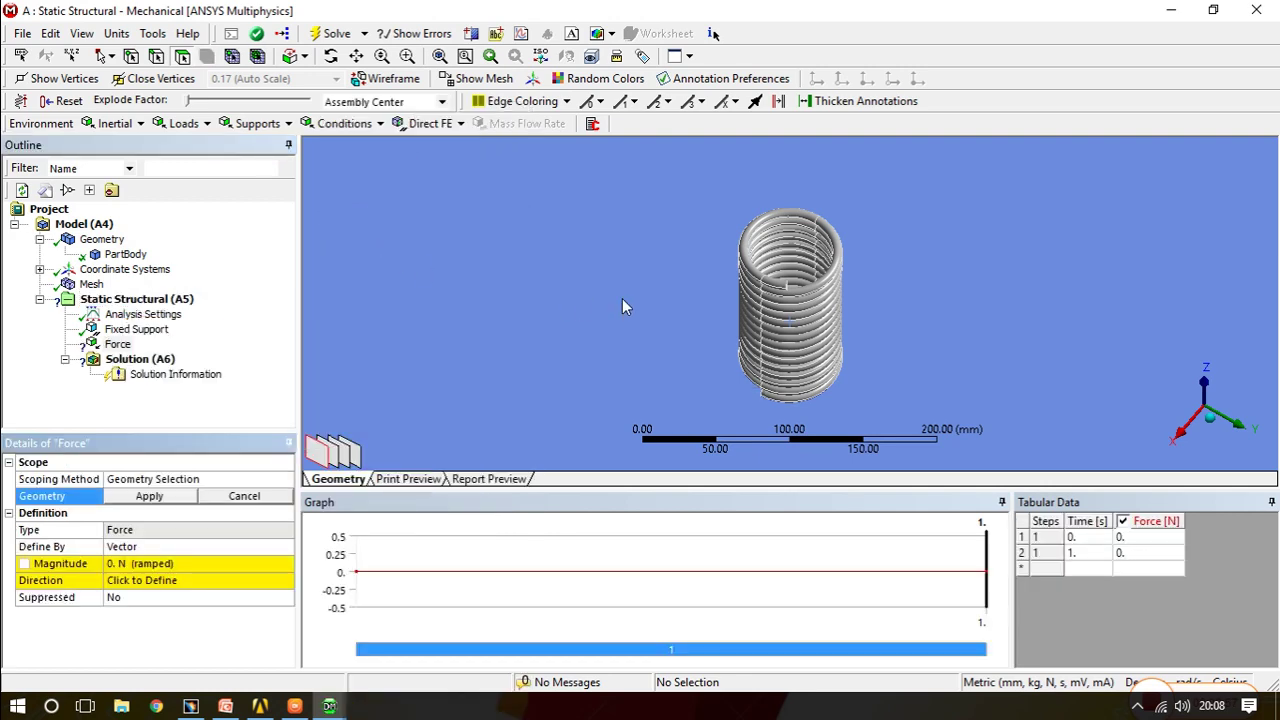
middle_click_drag(622, 307, 680, 310)
scroll(690, 310, "up", 3)
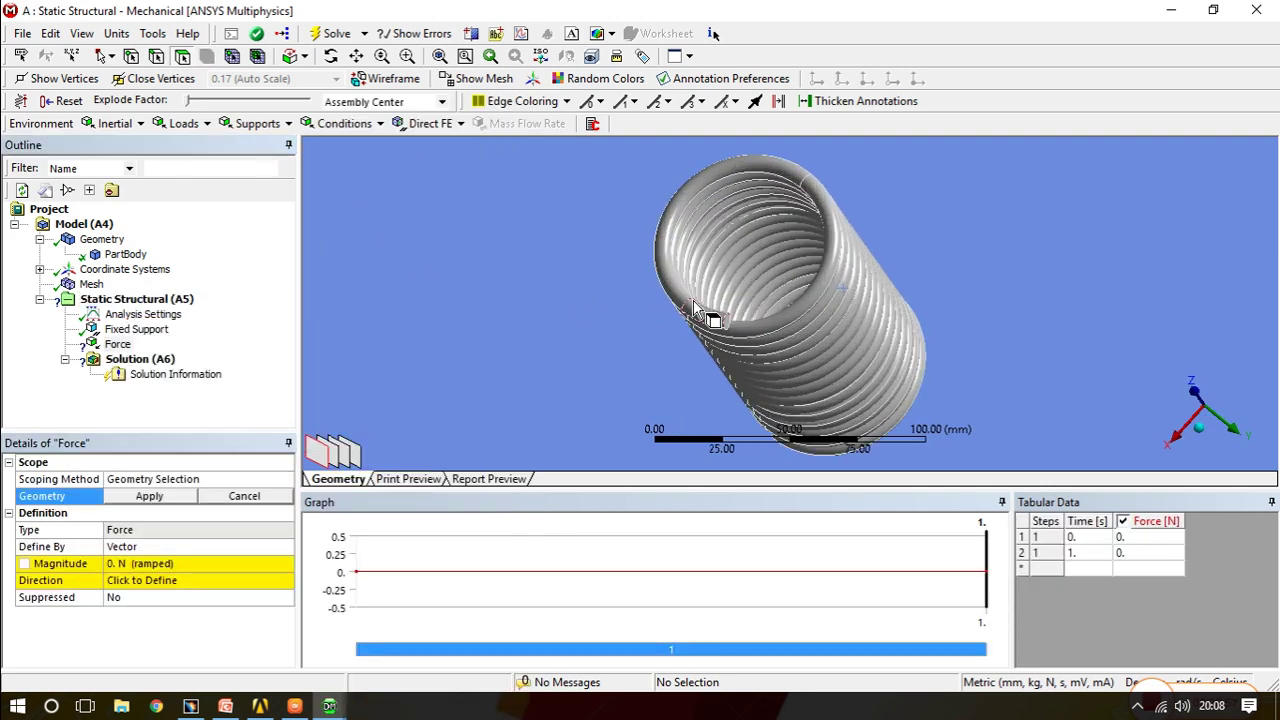
left_click(693, 306)
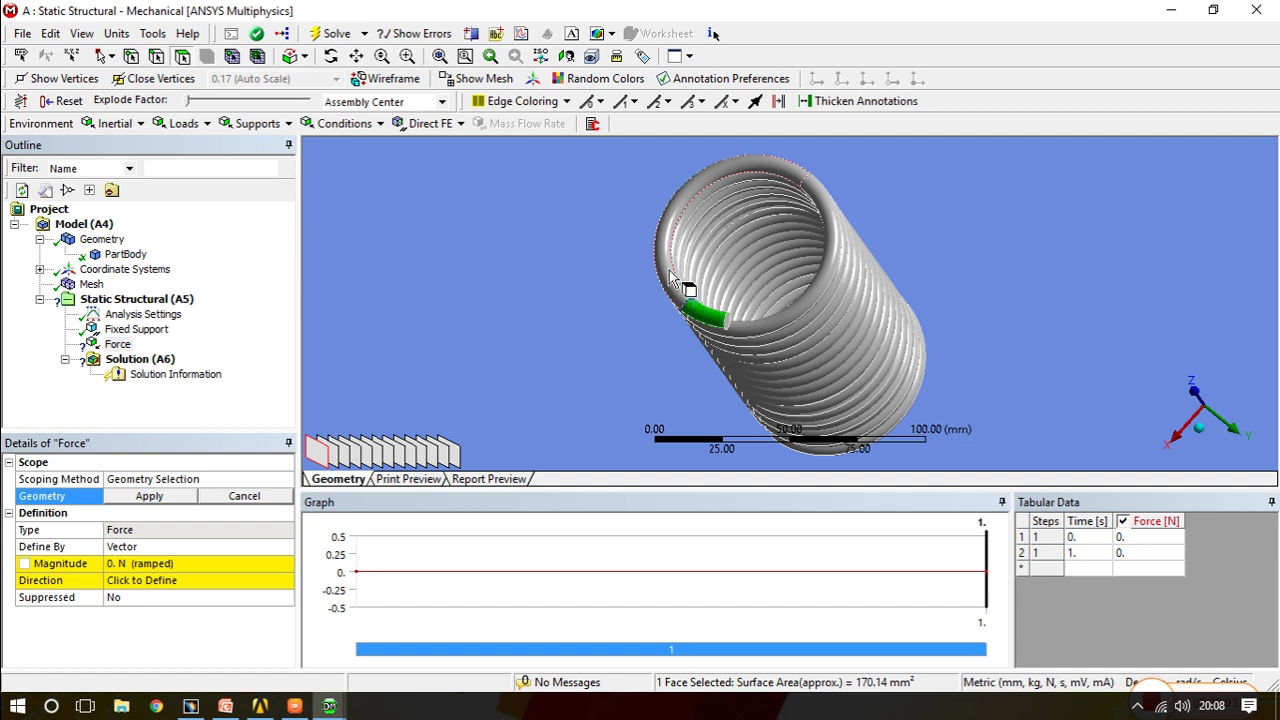
left_click(670, 272)
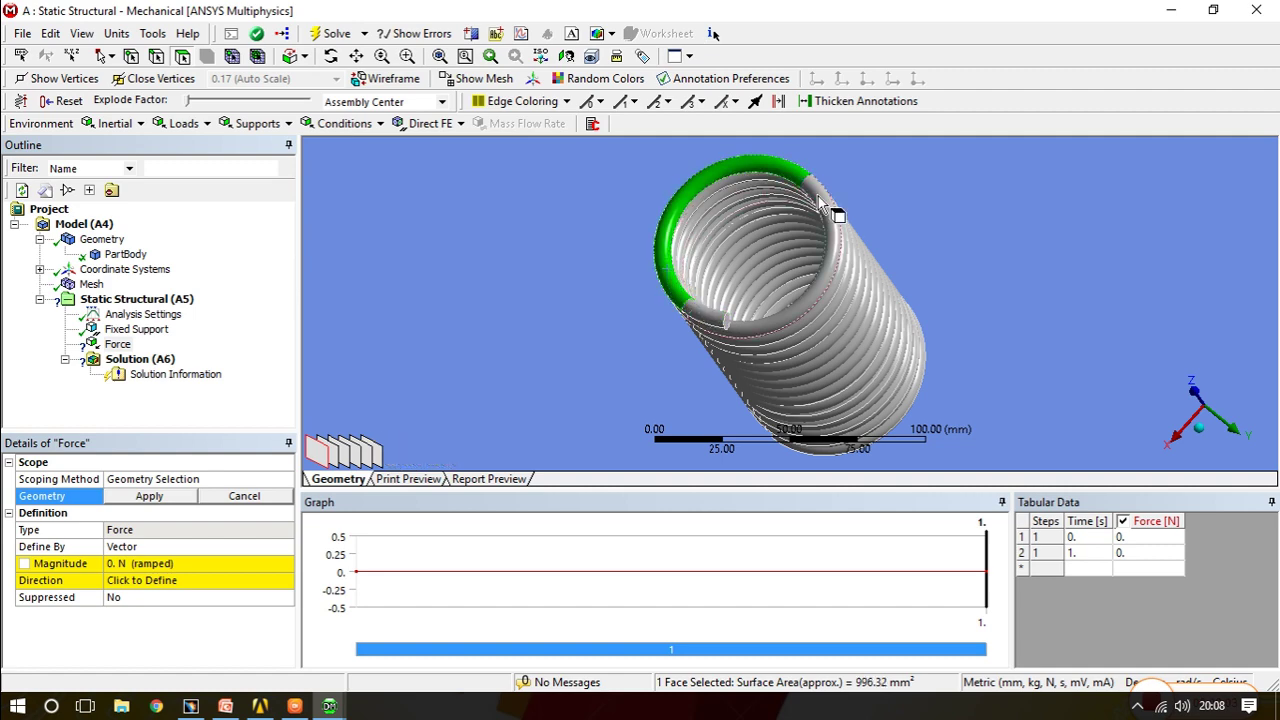
left_click(818, 196, "ctrl")
middle_click_drag(818, 196, 778, 320)
scroll(776, 313, "up", 1)
left_click(745, 218, "ctrl")
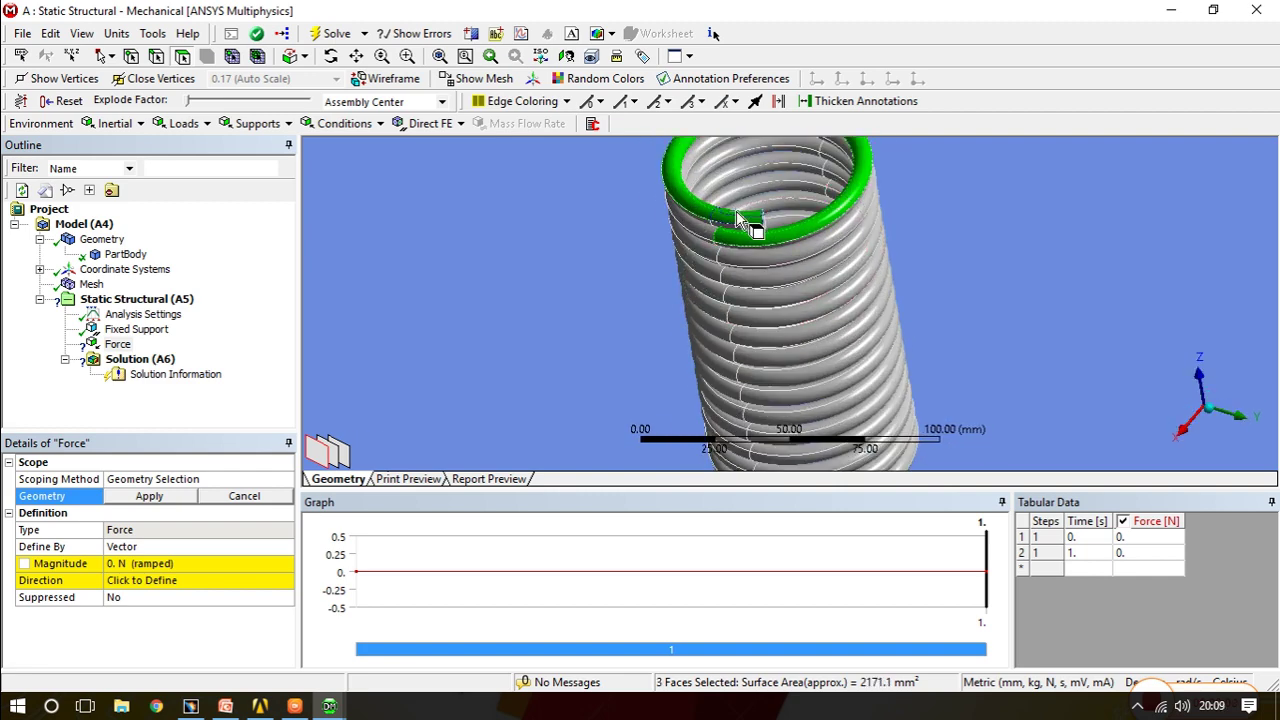
Step: Apply the force to the three selected faces and define it by Components
left_click(158, 497)
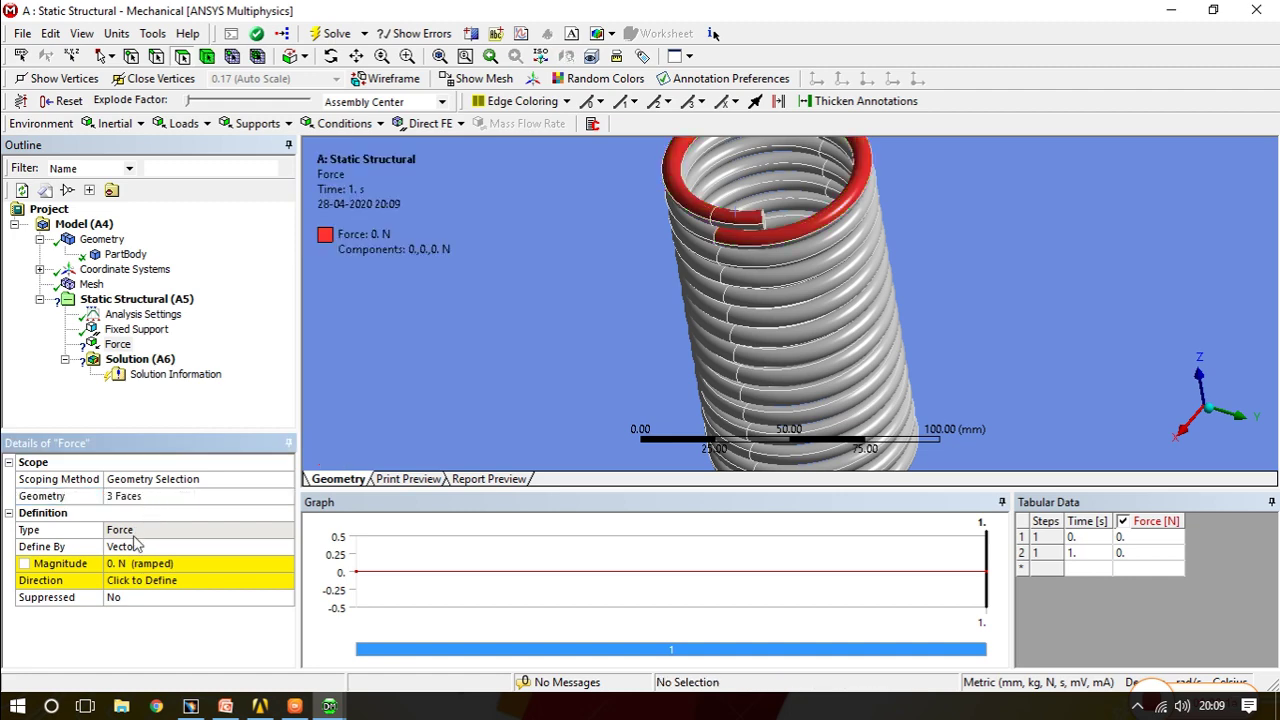
left_click(137, 549)
left_click(286, 547)
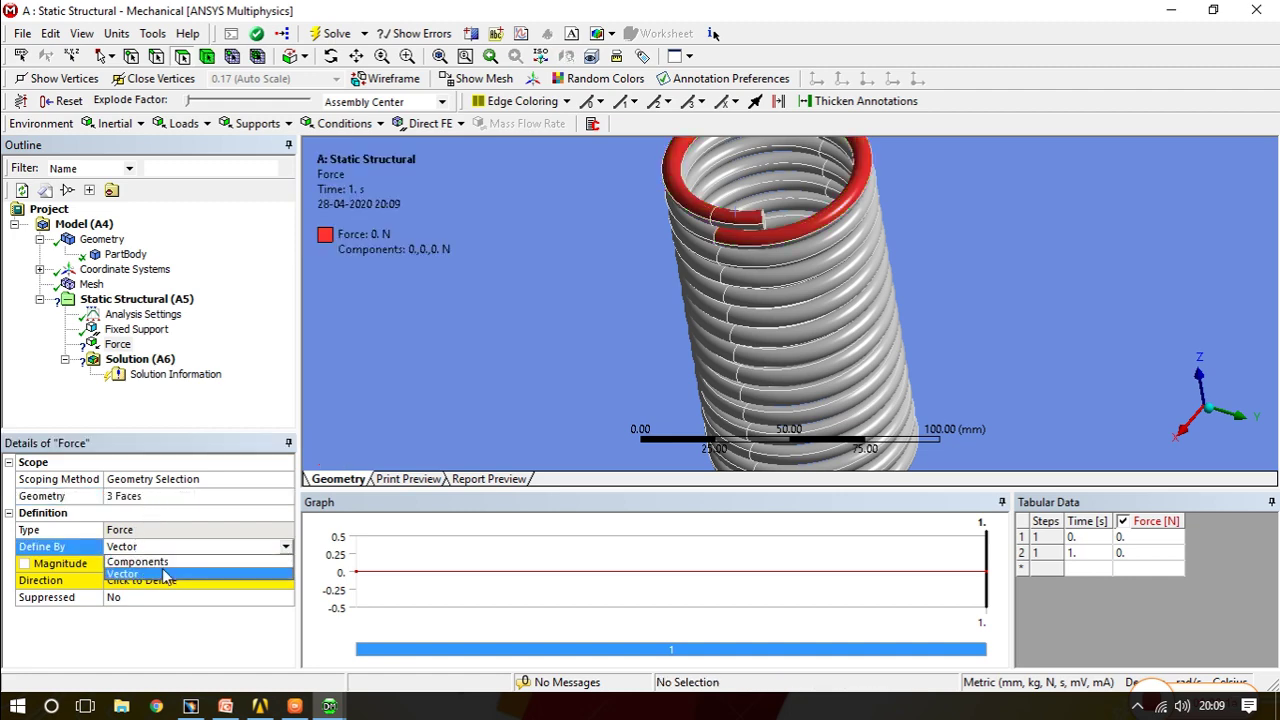
left_click(163, 562)
Step: Set the force's Z component to -100 N and solve the analysis
middle_click_drag(700, 230, 620, 360)
scroll(762, 258, "down", 2)
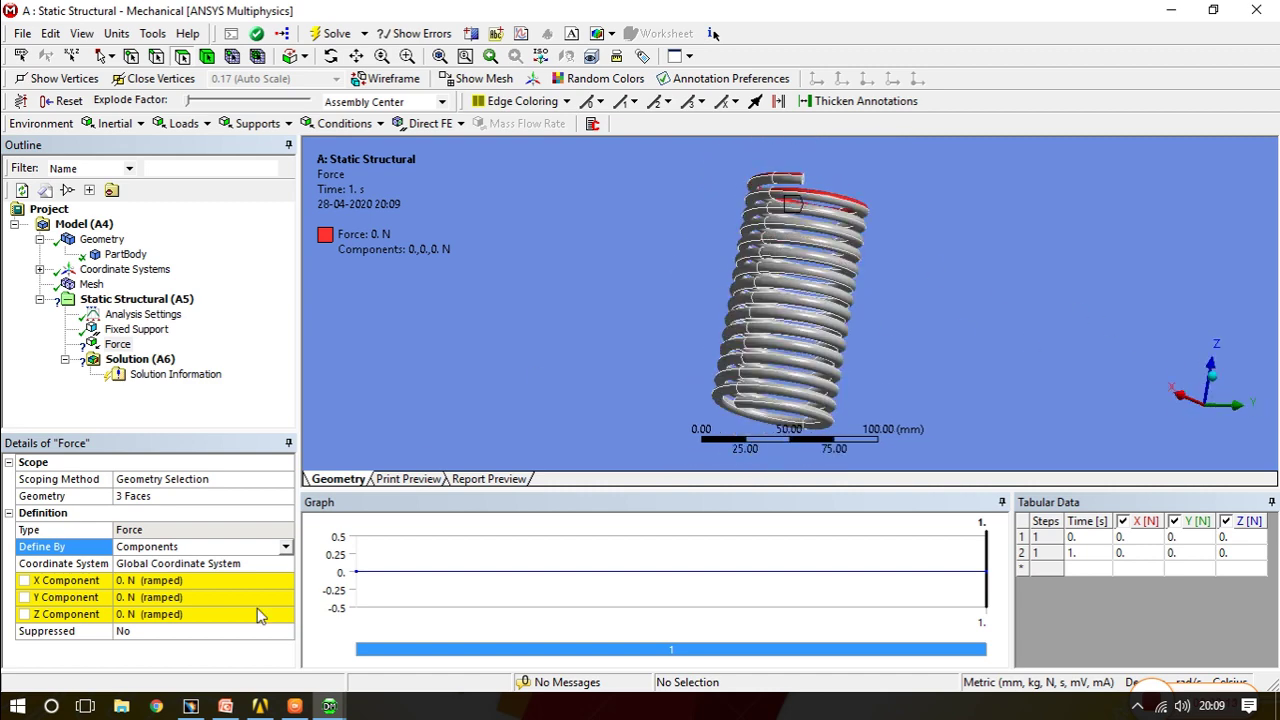
left_click(124, 615)
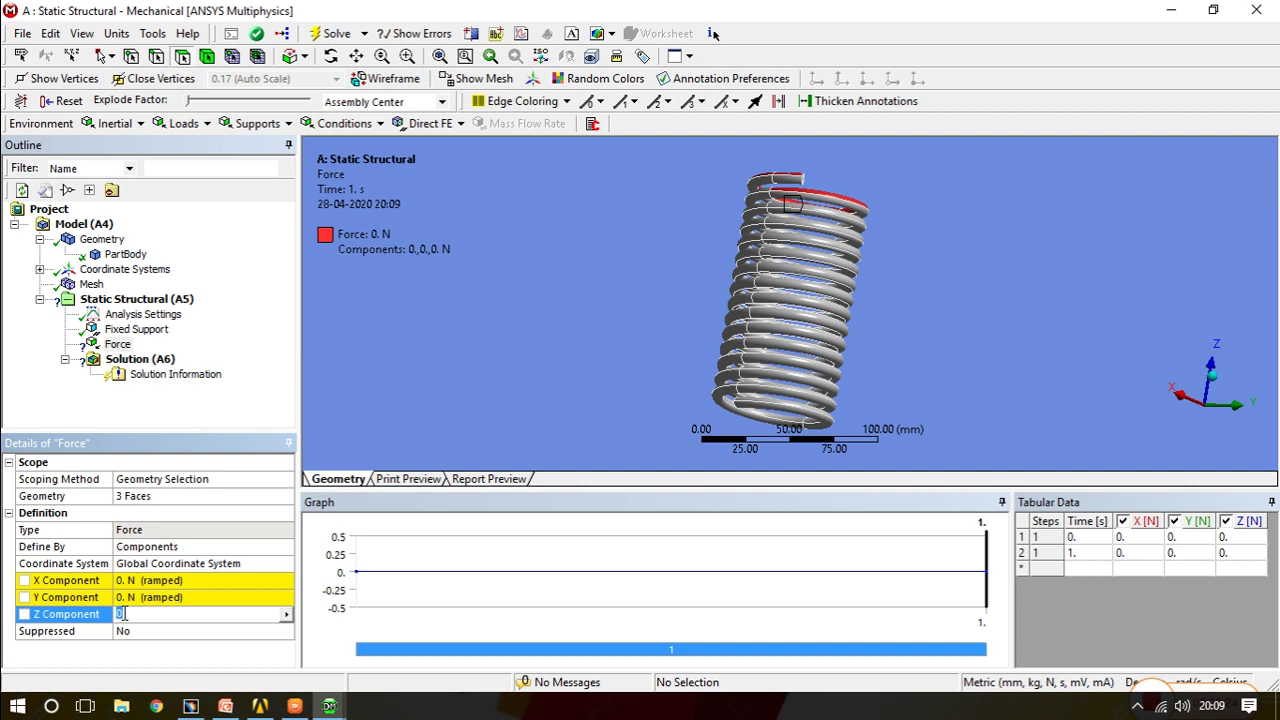
type("-100")
key("Return")
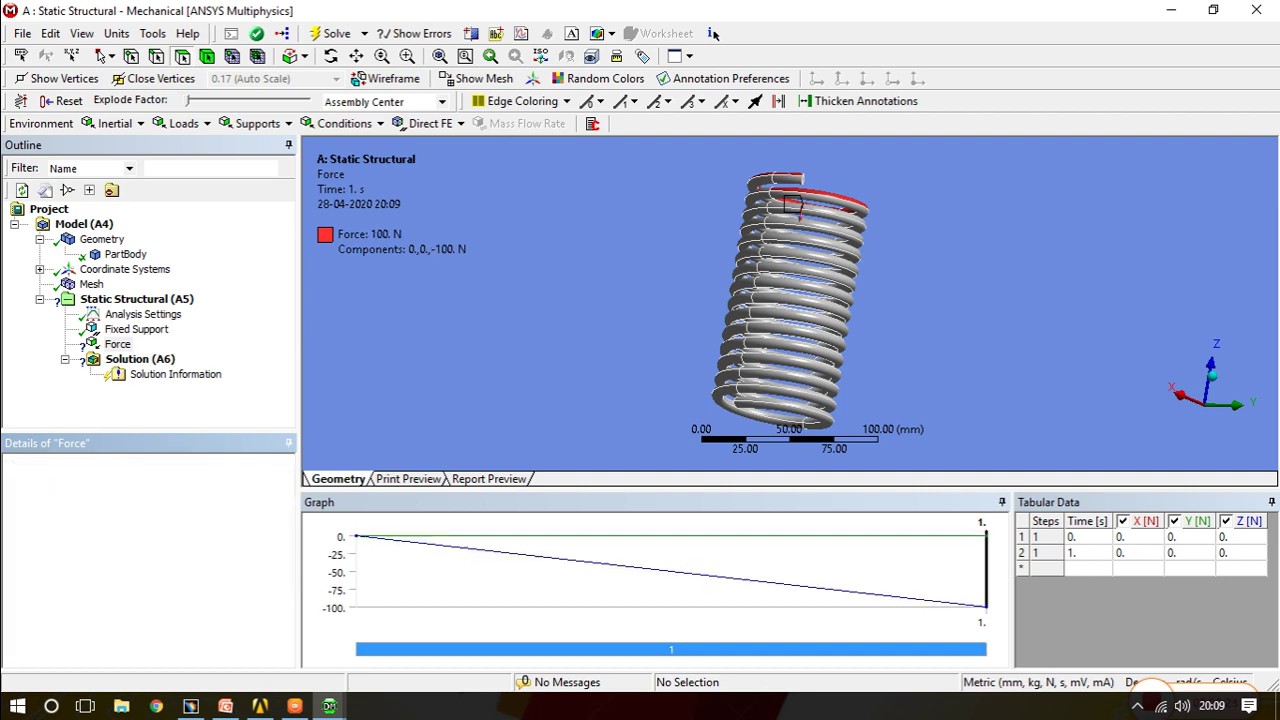
middle_click_drag(702, 361, 745, 278)
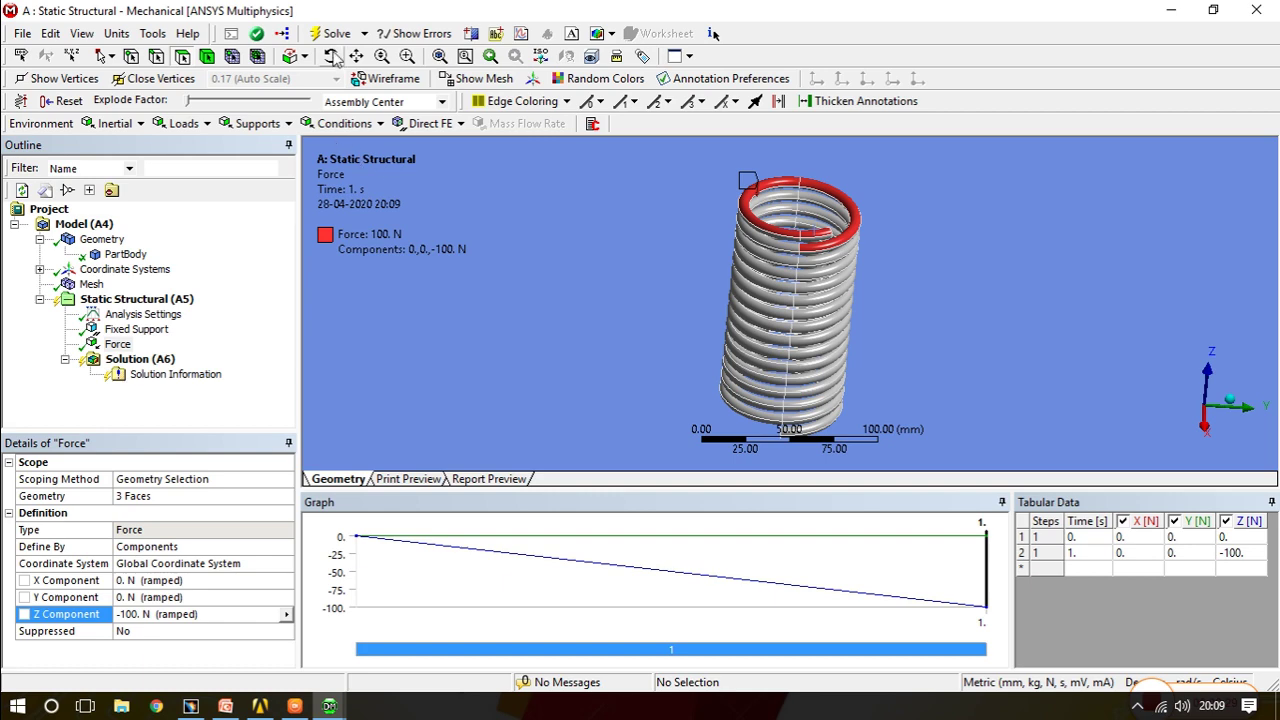
left_click(332, 33)
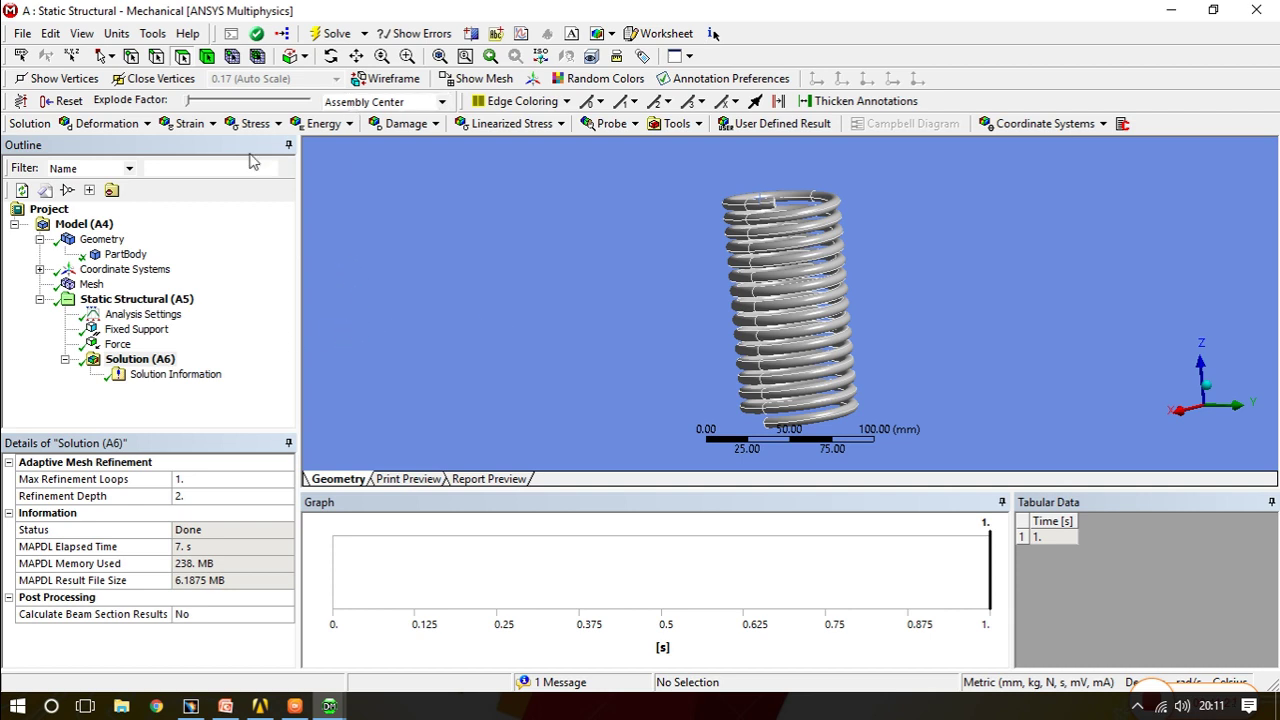
Step: Add a Directional Deformation result oriented along the Z Axis
right_click(163, 365)
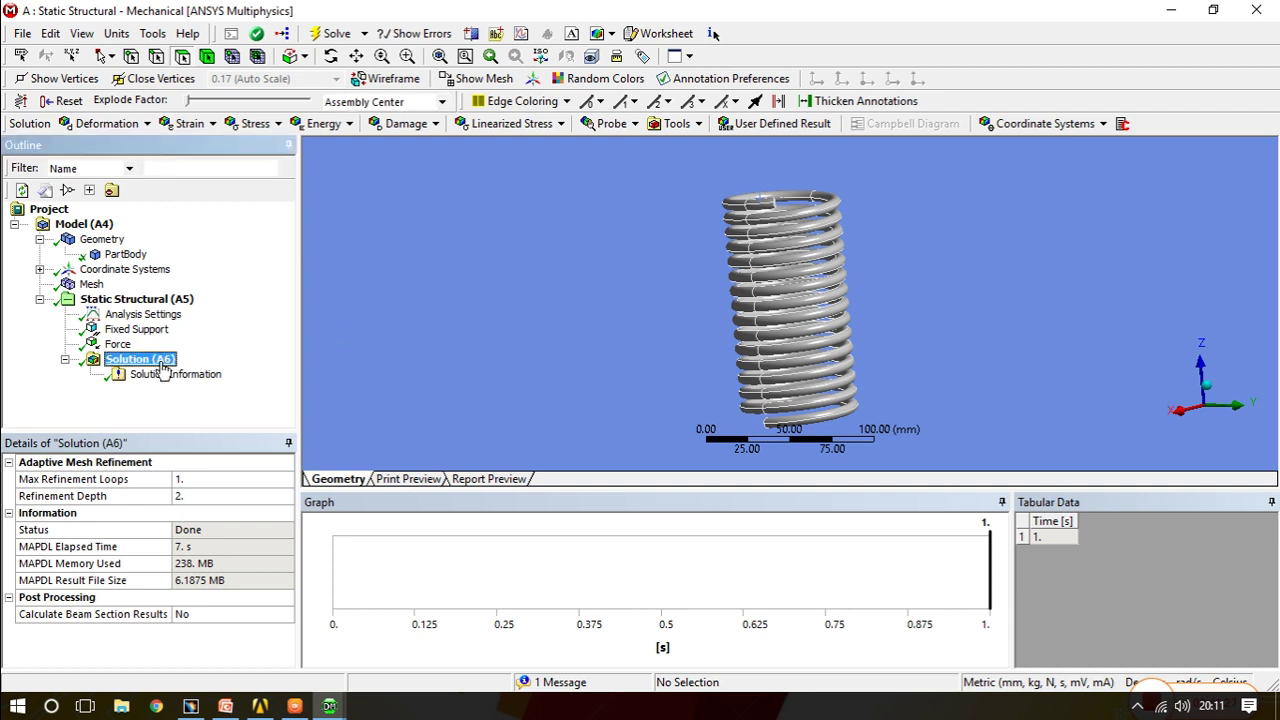
mouse_move(278, 375)
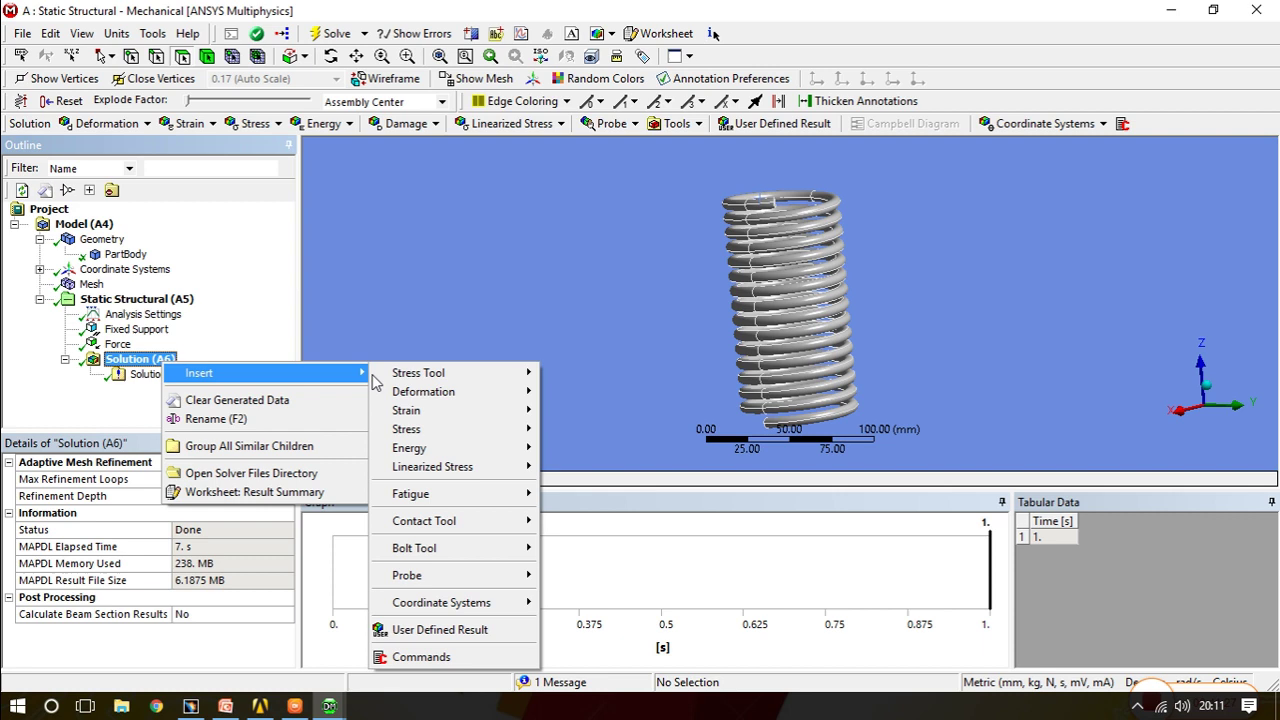
mouse_move(414, 391)
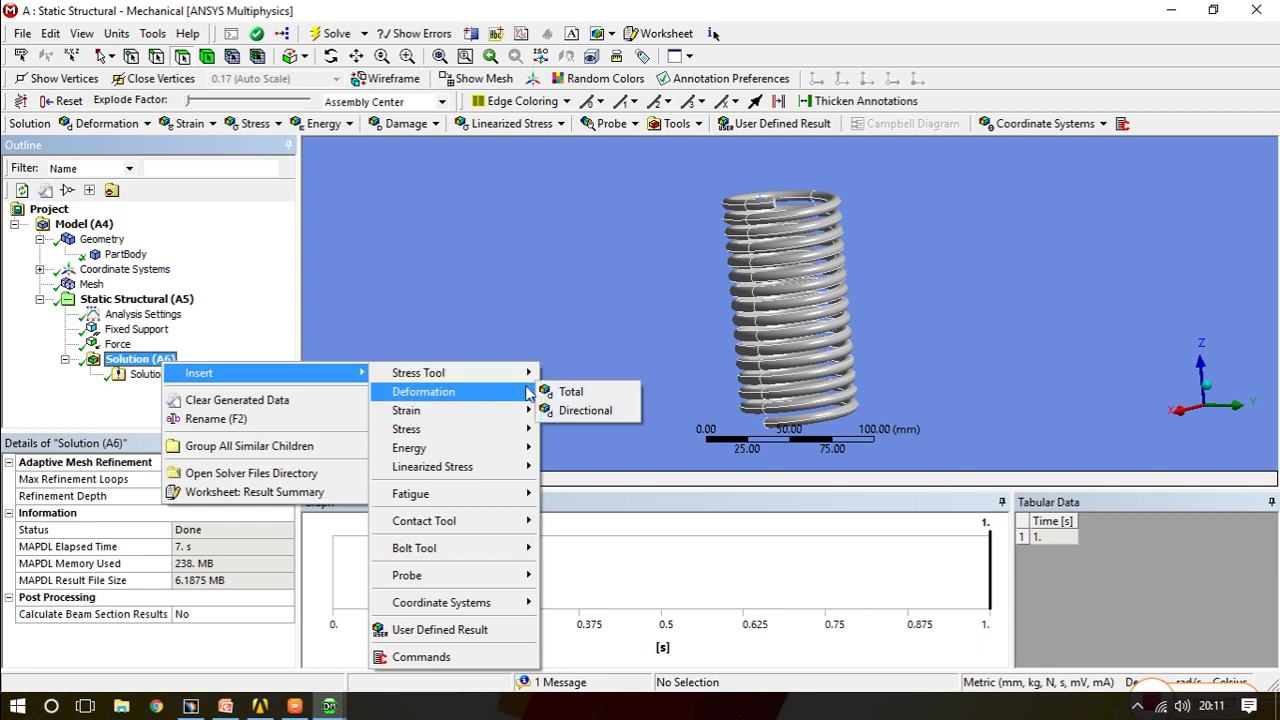
left_click(578, 412)
left_click(158, 549)
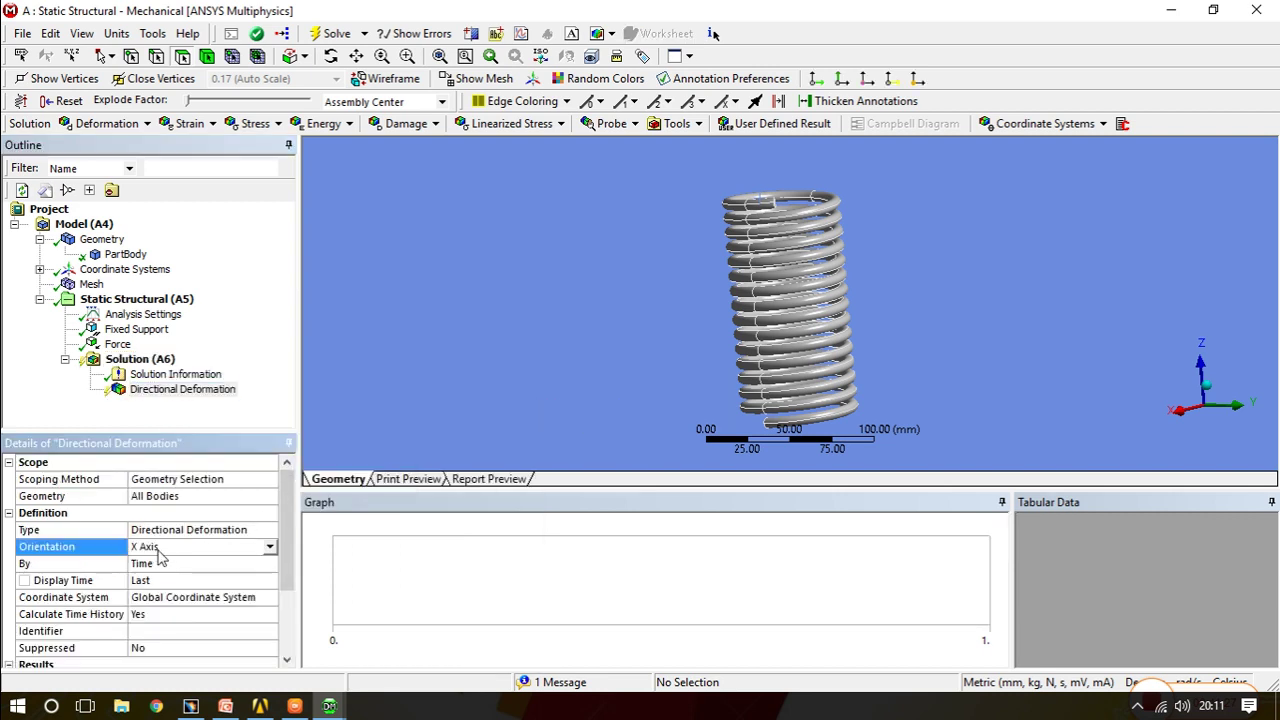
left_click(270, 547)
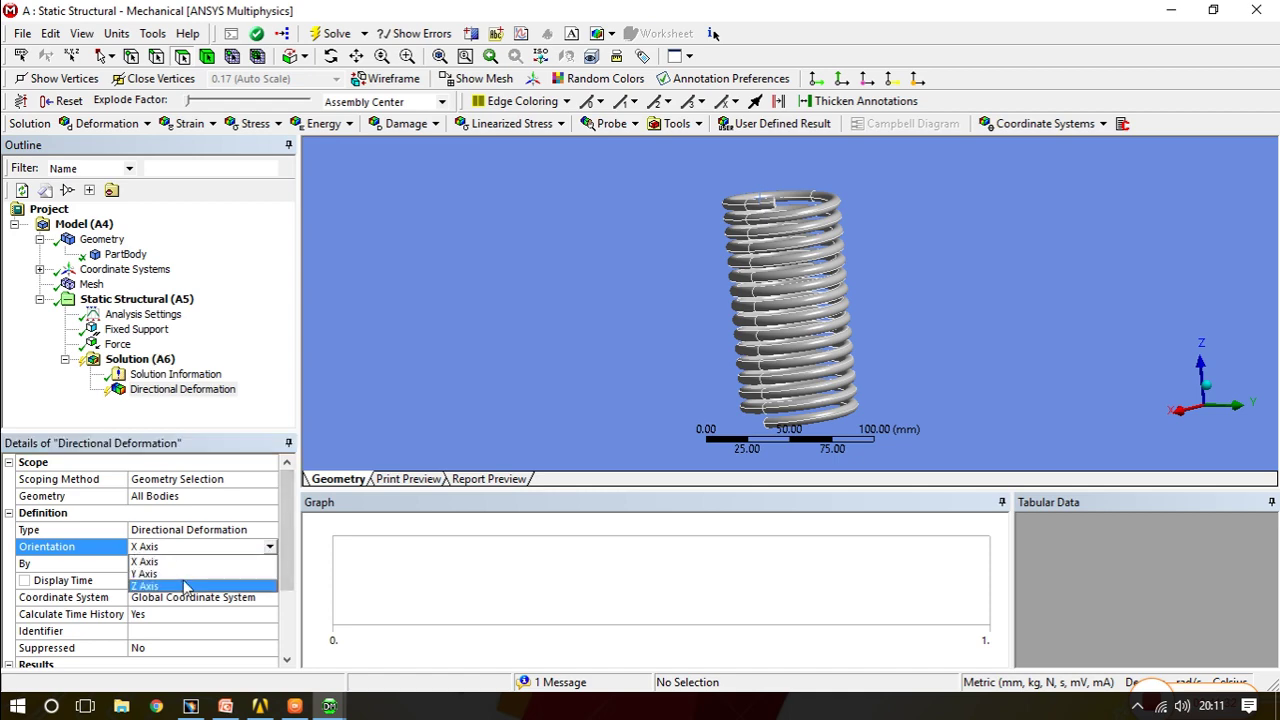
left_click(183, 590)
Step: Add a Maximum Shear Stress result and evaluate the results
left_click(150, 359)
right_click(155, 360)
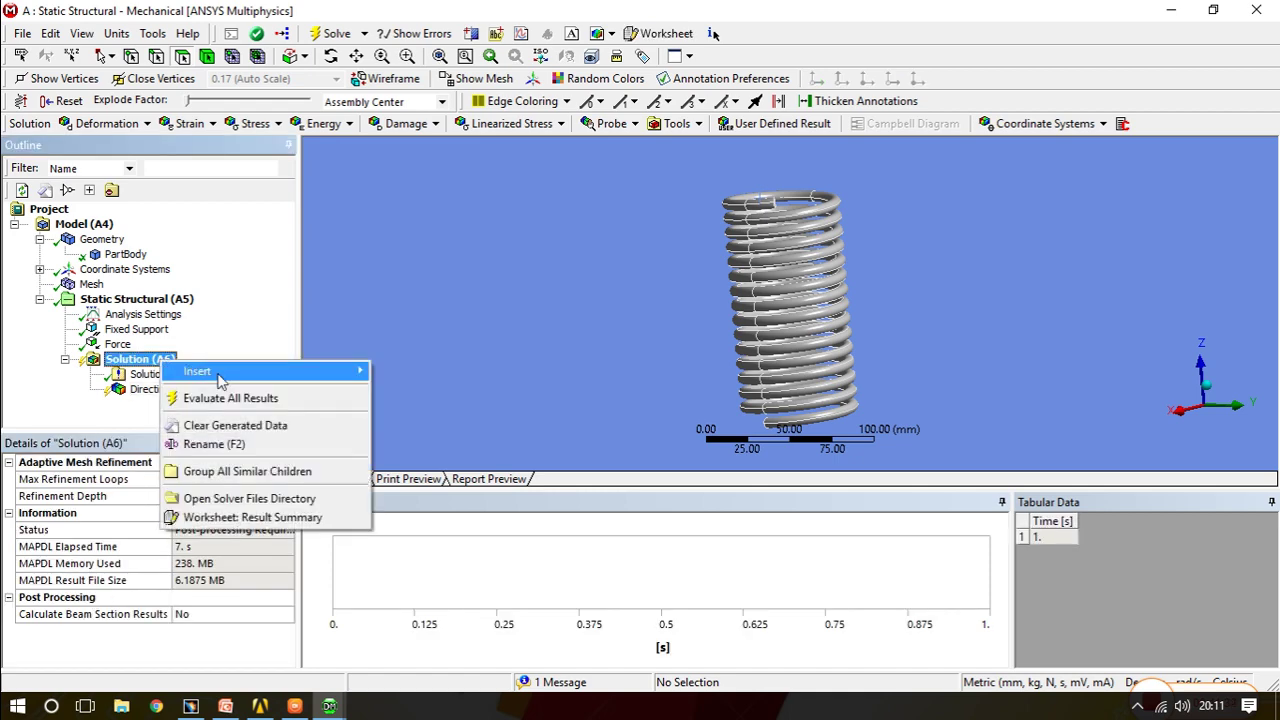
mouse_move(352, 378)
mouse_move(430, 430)
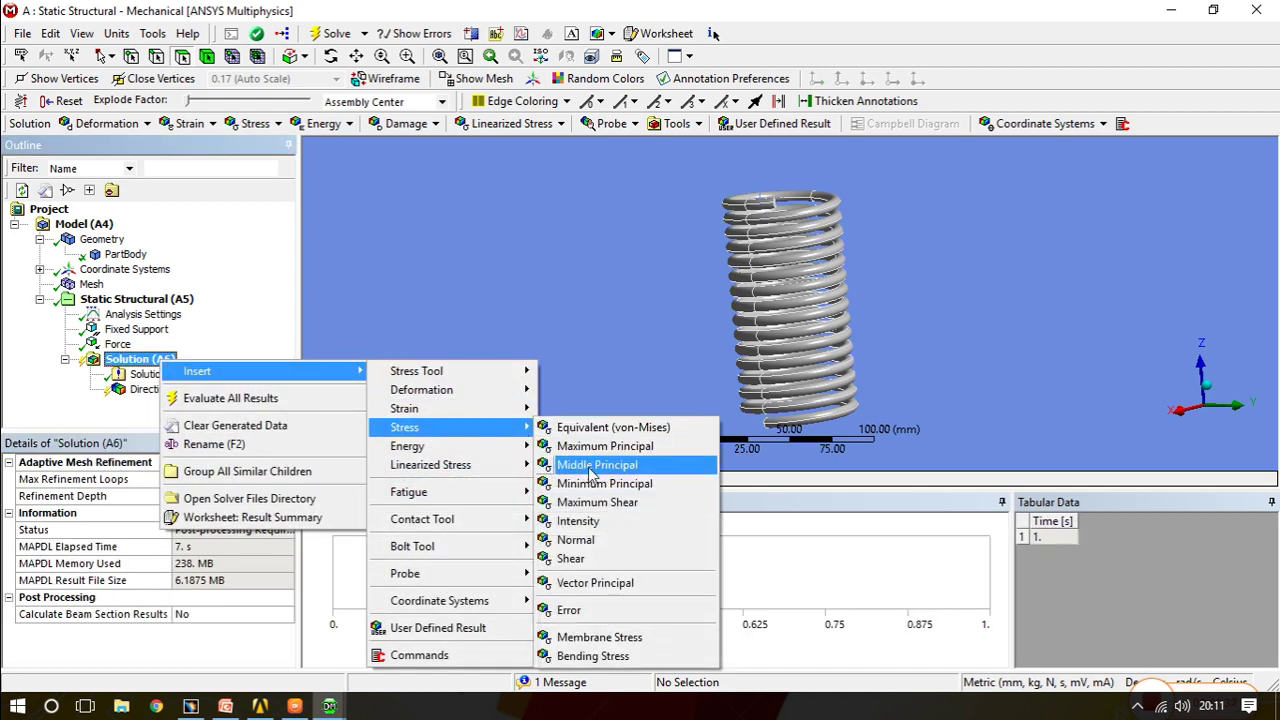
left_click(597, 502)
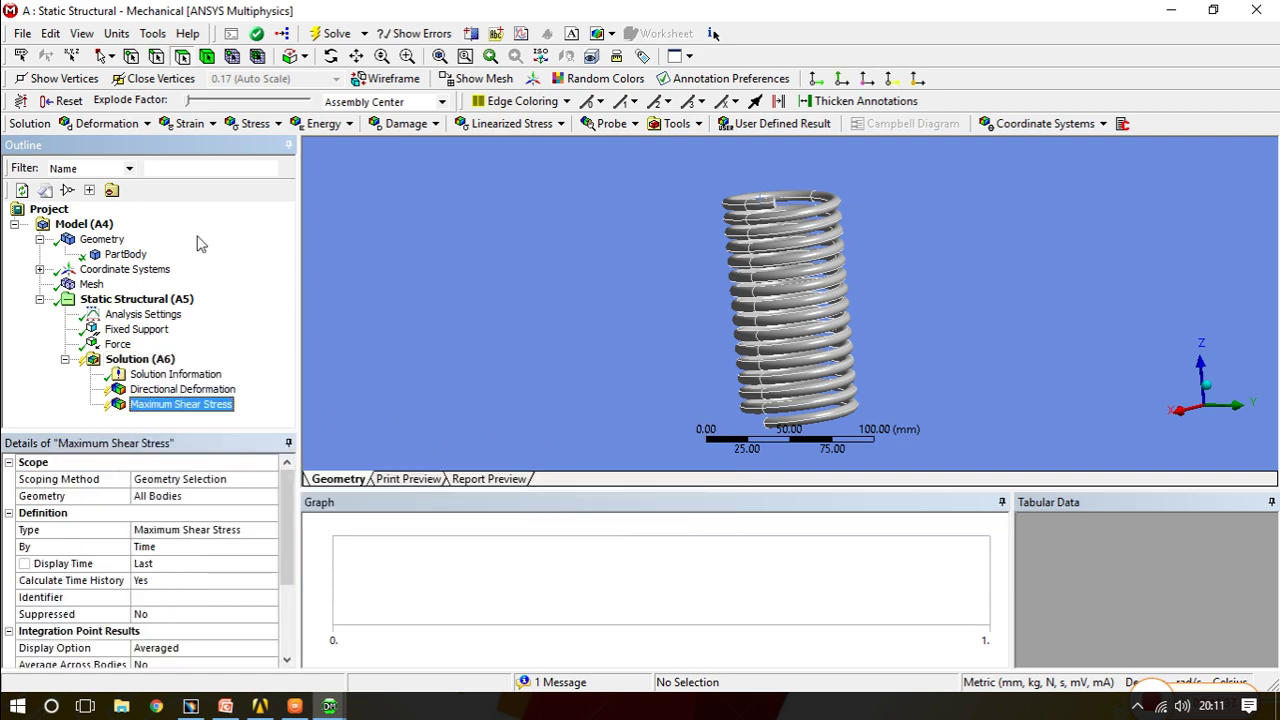
left_click(350, 34)
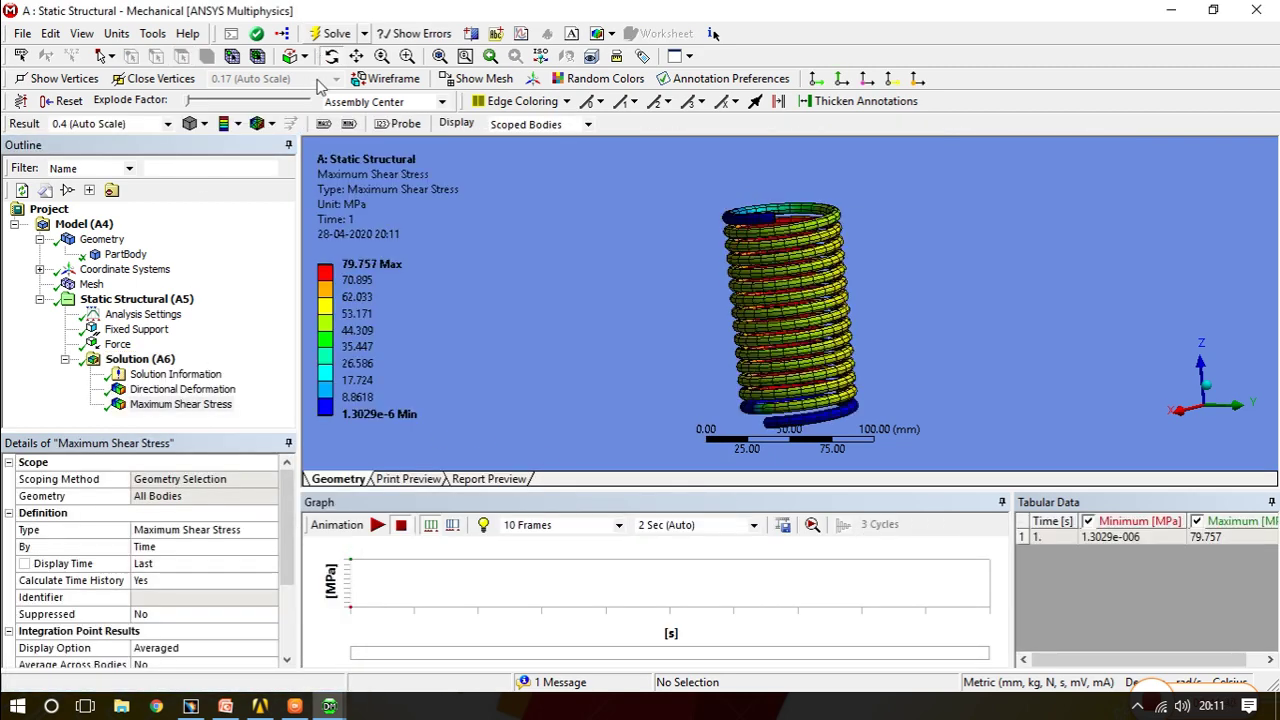
Step: Animate the Z directional deformation (min −21.395 mm), then show the maximum shear stress contour (max 79.757 MPa)
left_click(202, 390)
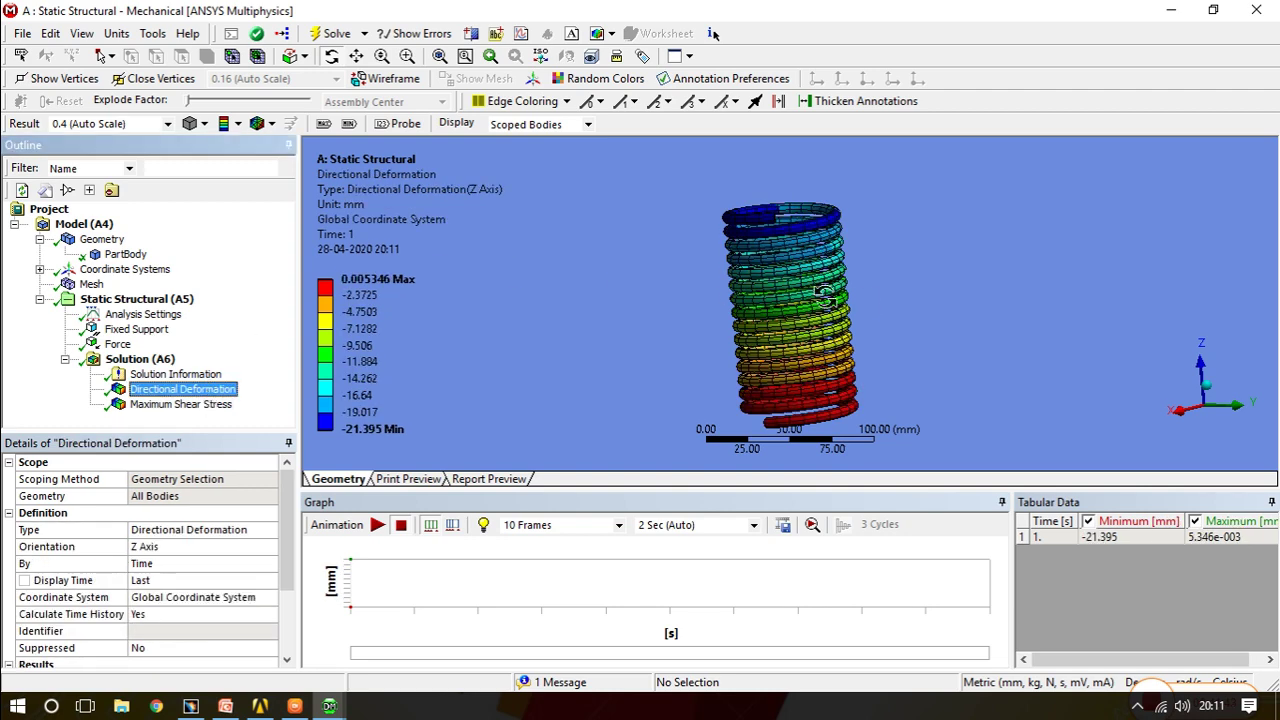
left_click_drag(810, 328, 785, 318)
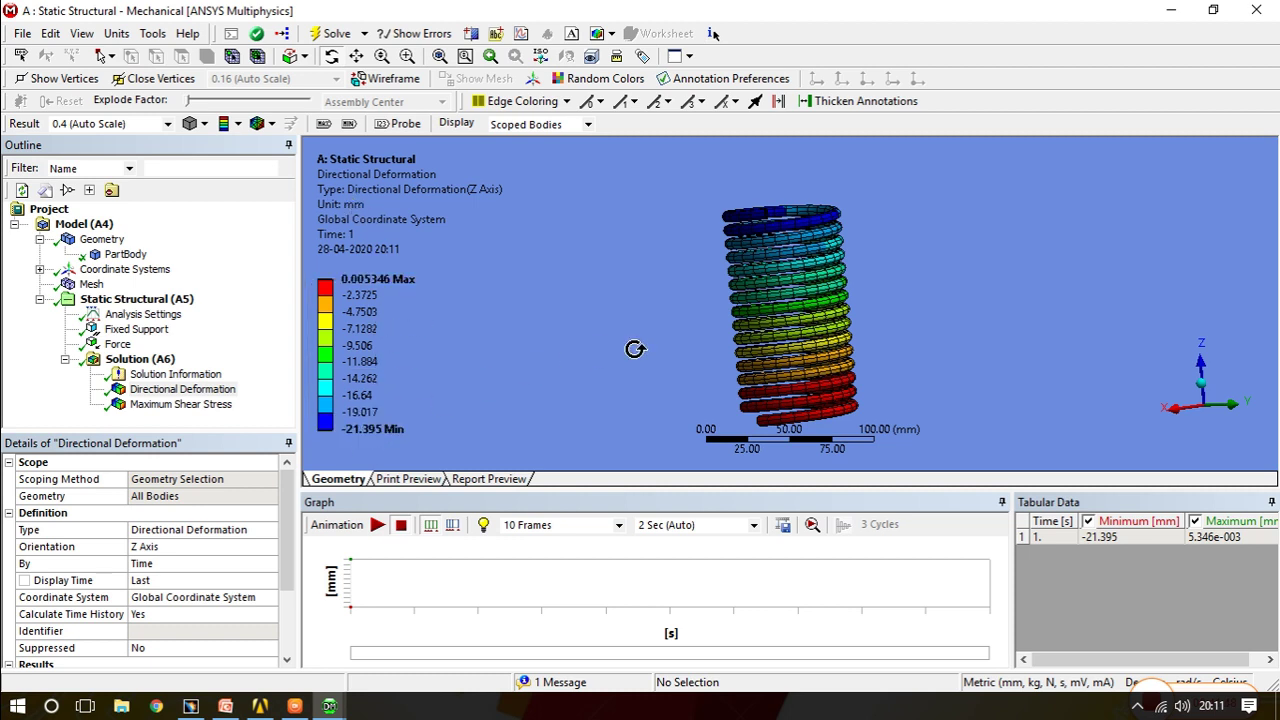
left_click(377, 526)
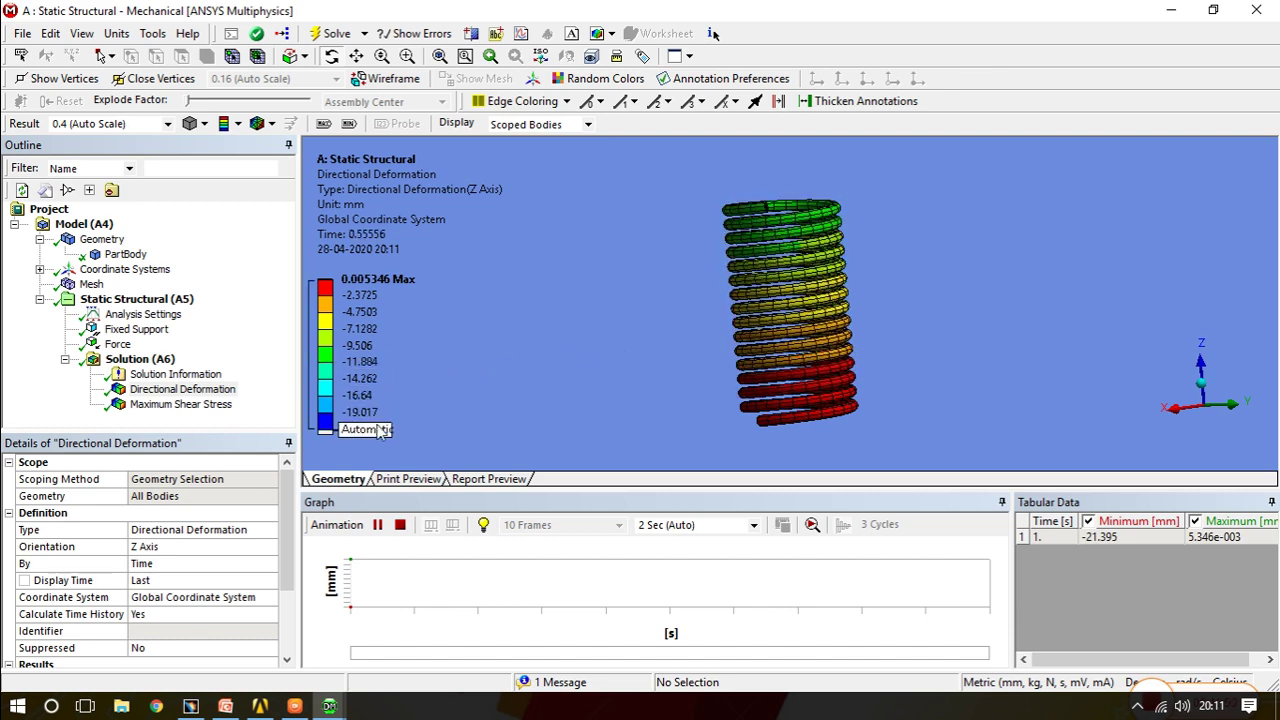
left_click(165, 405)
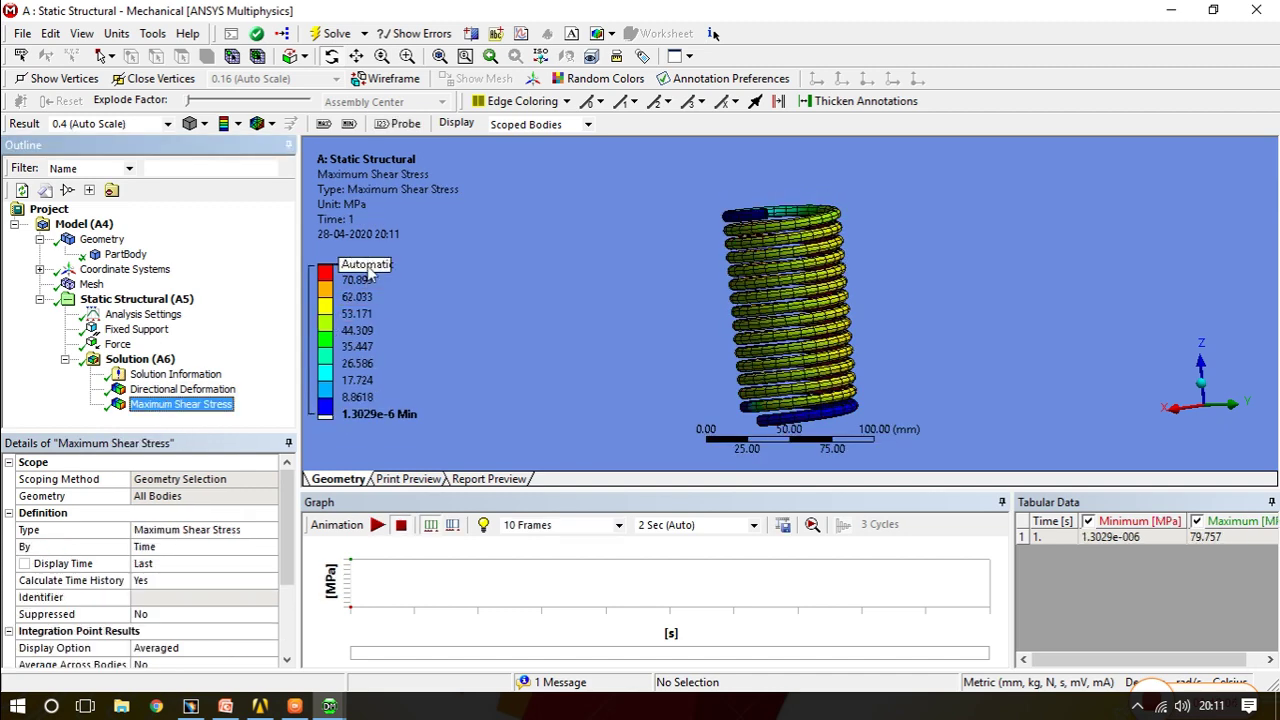
Step: Turn the spring to an upright front view and animate its 79.757 MPa maximum shear stress contour
left_click_drag(915, 385, 683, 366)
scroll(637, 340, "up", 5)
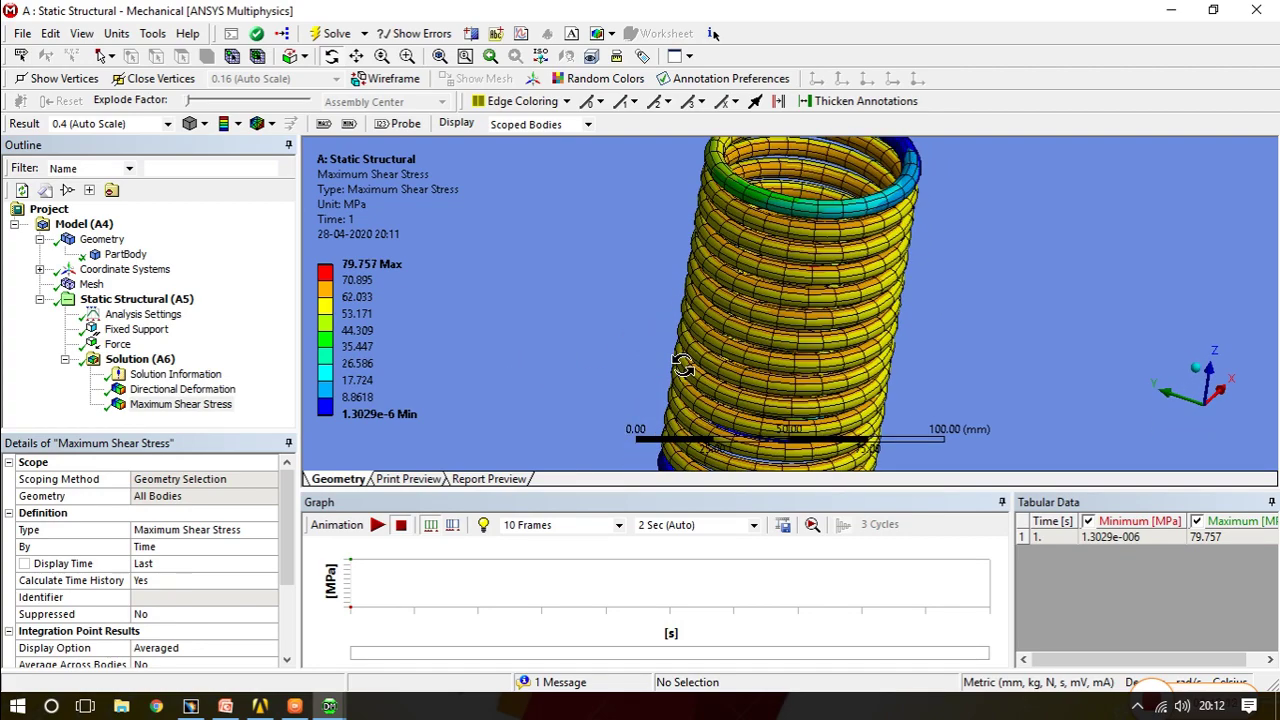
left_click_drag(767, 237, 743, 269)
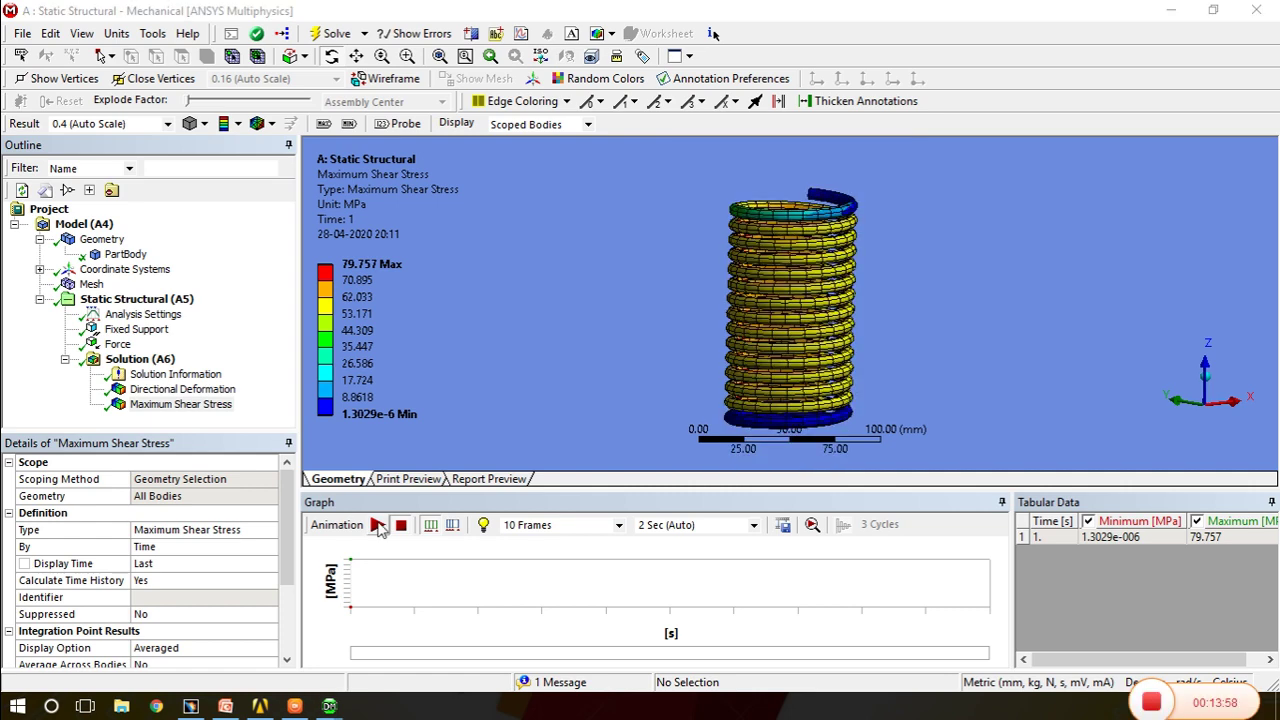
left_click(378, 525)
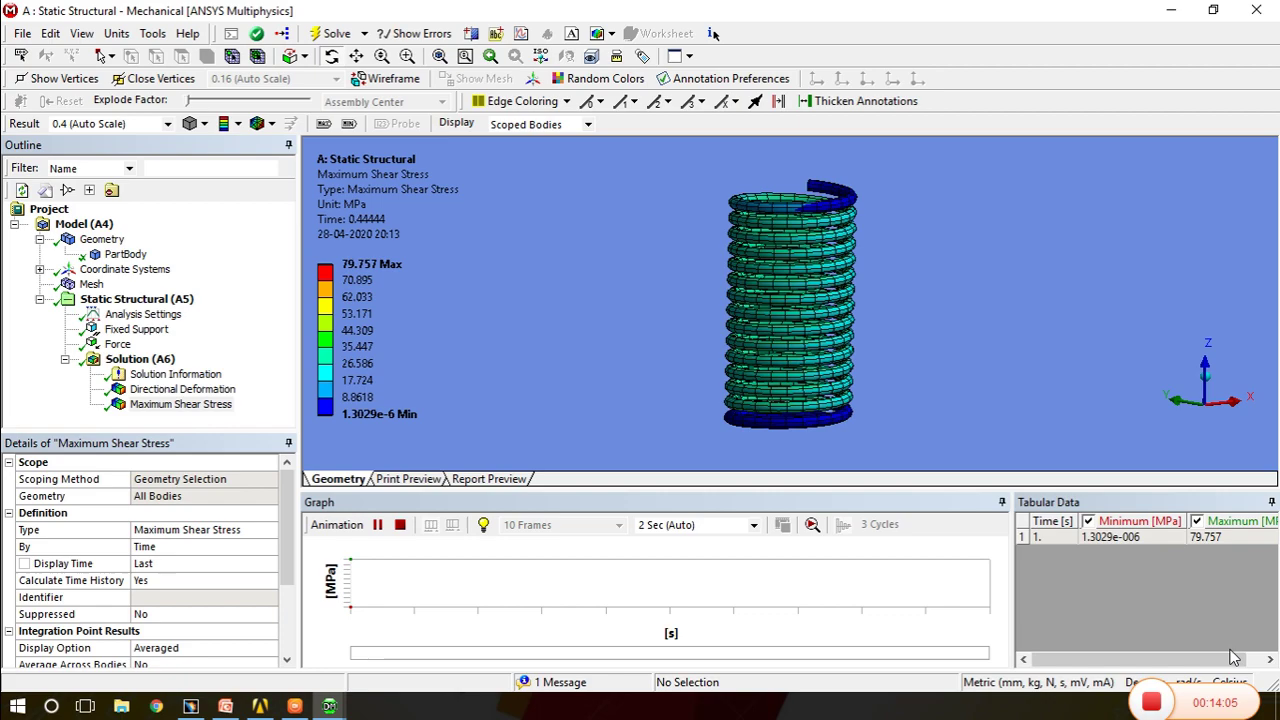
right_click(1166, 704)
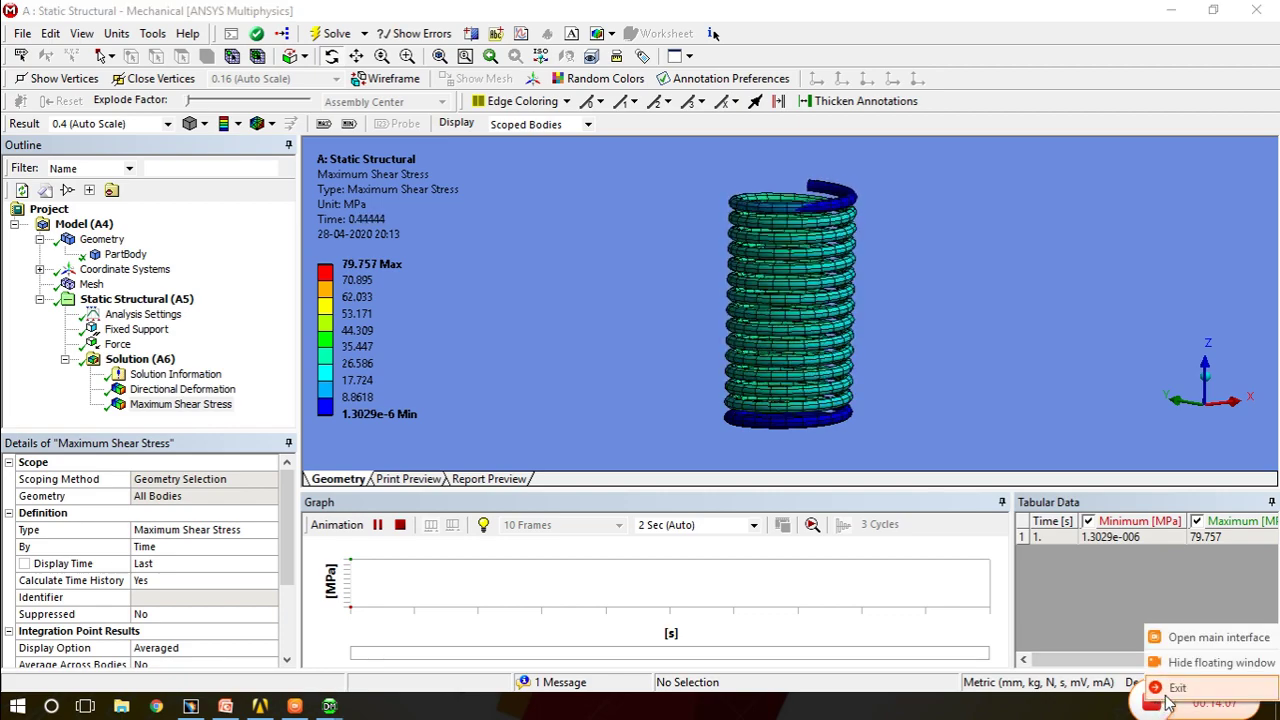